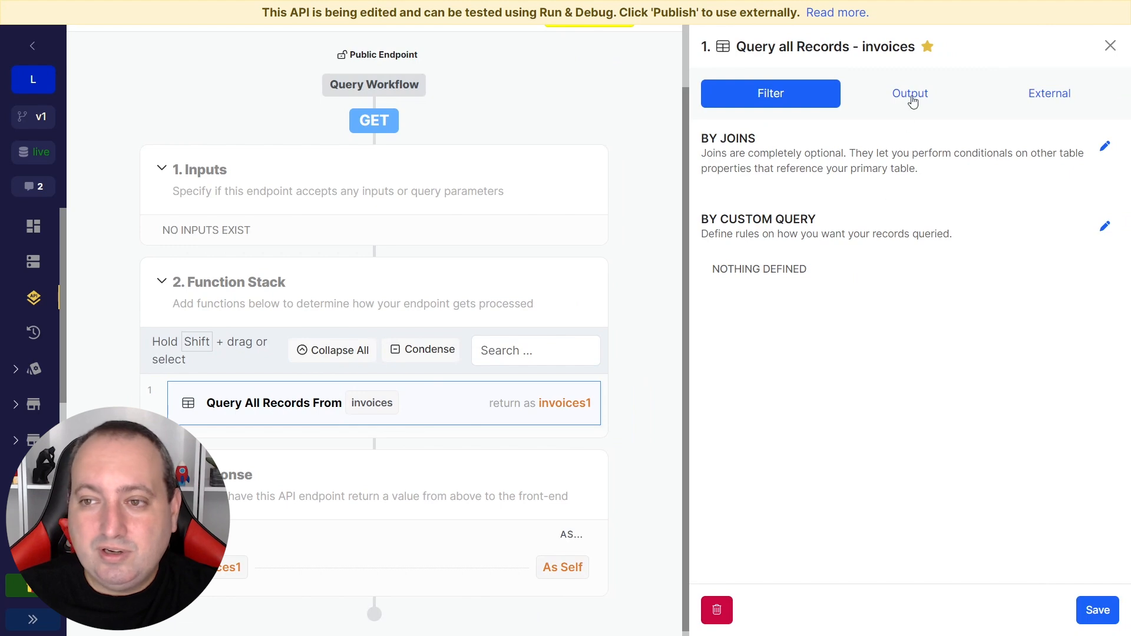
# Step: Try adding a sort on invoices.amount in the invoices query's return settings and check the available sort orders
pyautogui.click(913, 99)
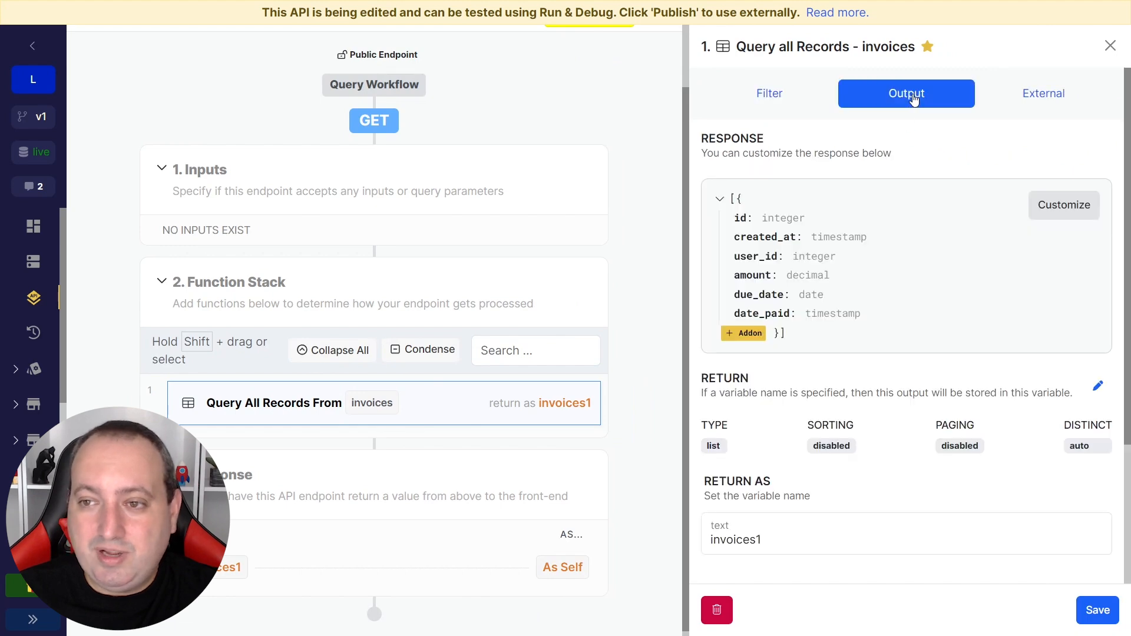
pyautogui.click(1097, 386)
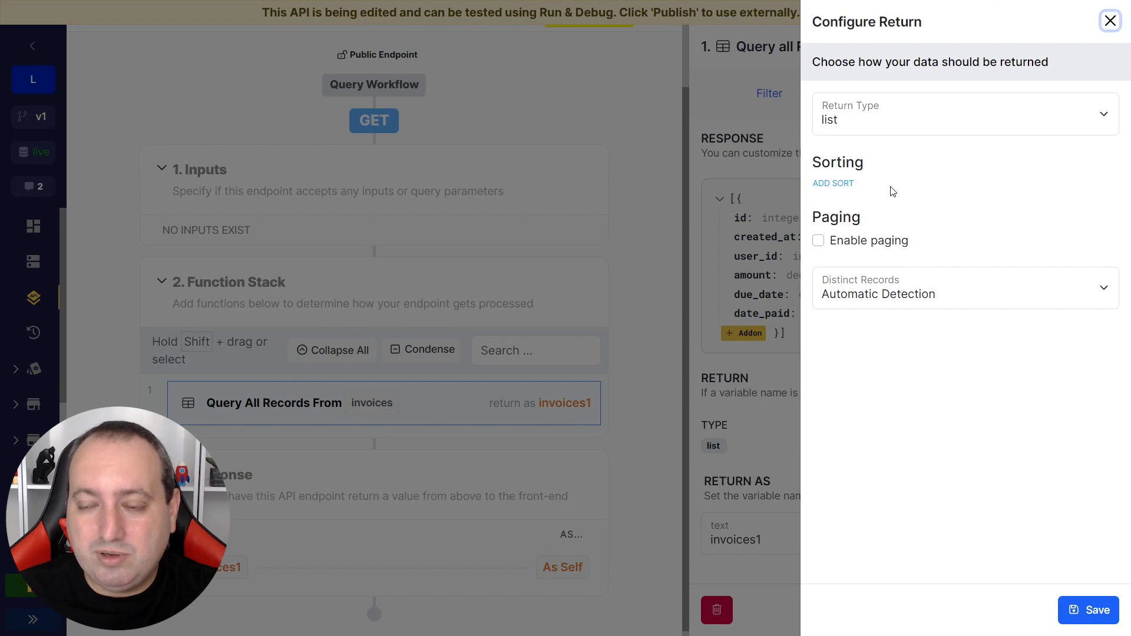
pyautogui.click(845, 184)
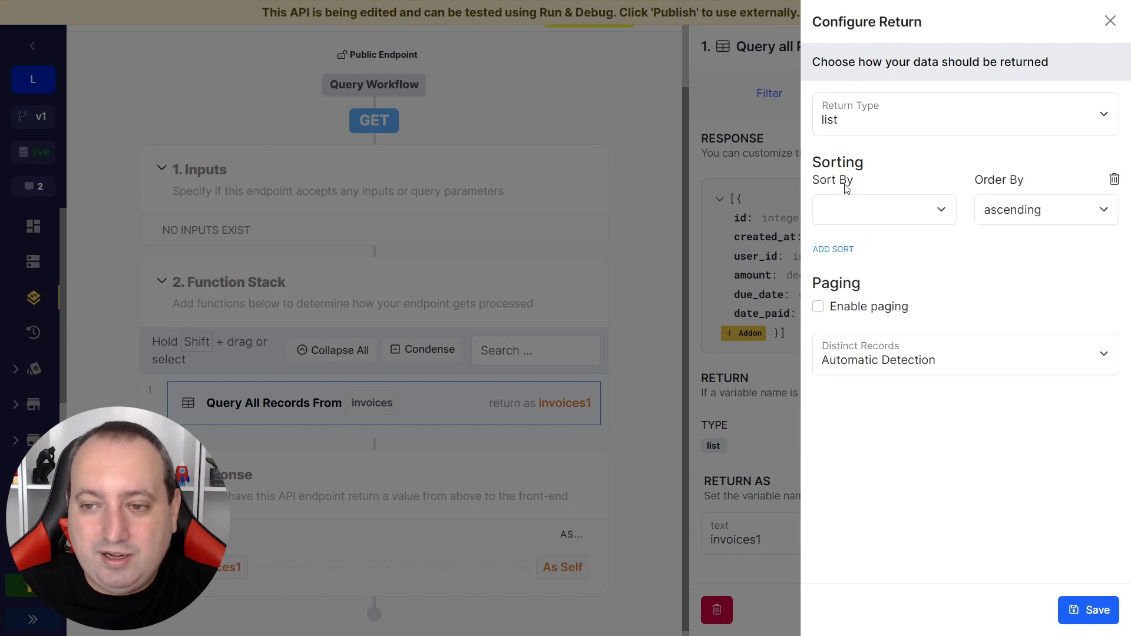
pyautogui.click(873, 211)
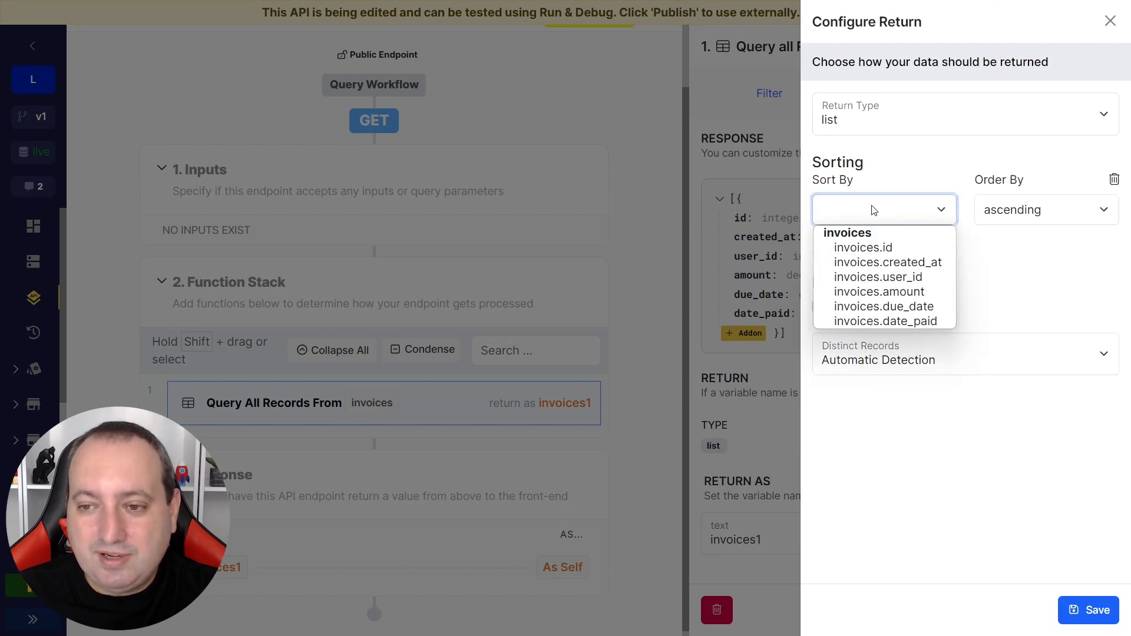
pyautogui.click(895, 292)
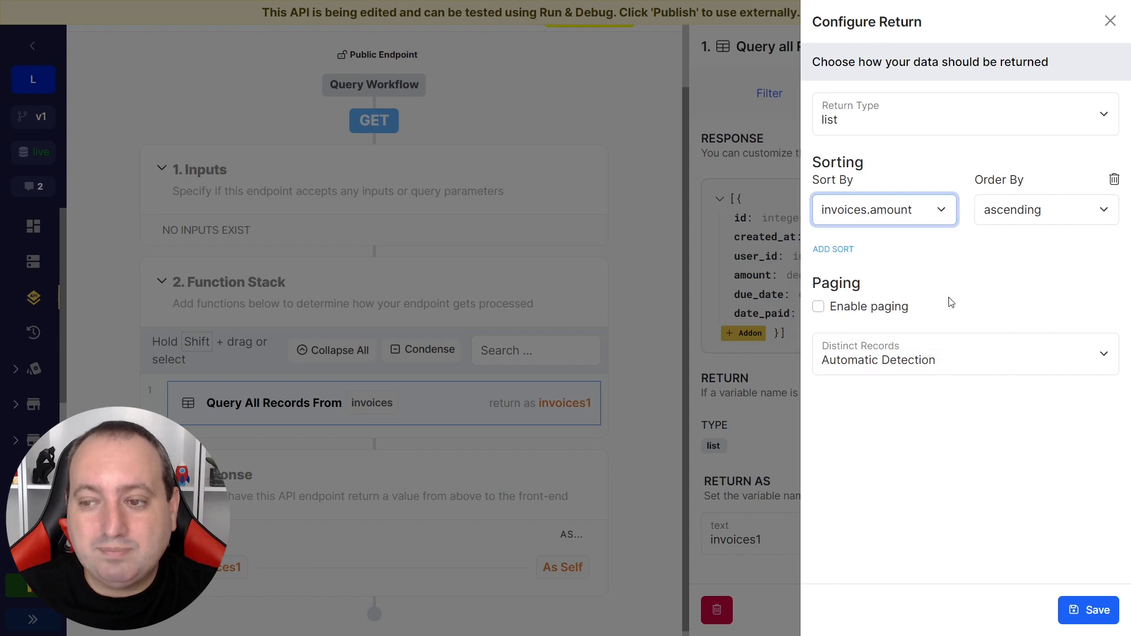
pyautogui.click(1014, 217)
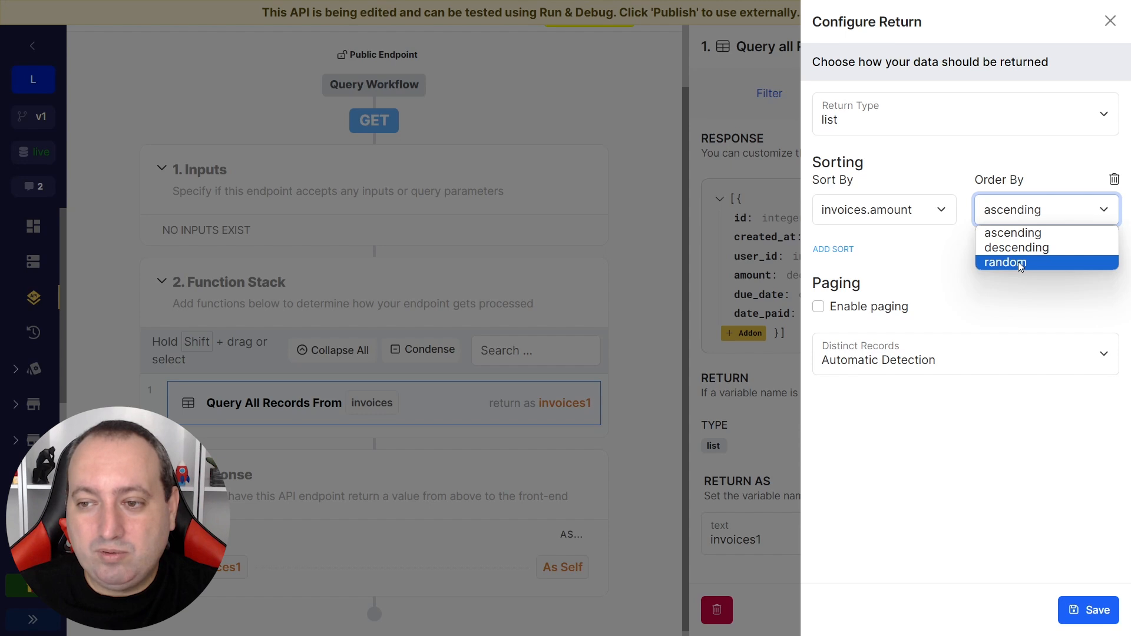
pyautogui.click(930, 263)
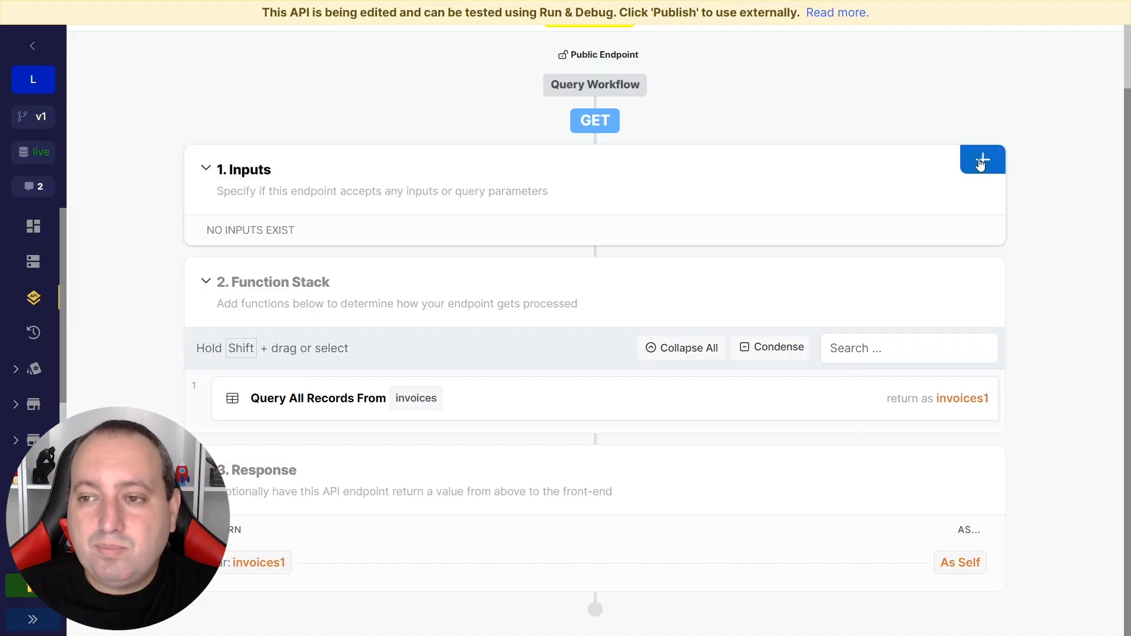
# Step: Add a text input named sortBy to the endpoint
pyautogui.click(982, 160)
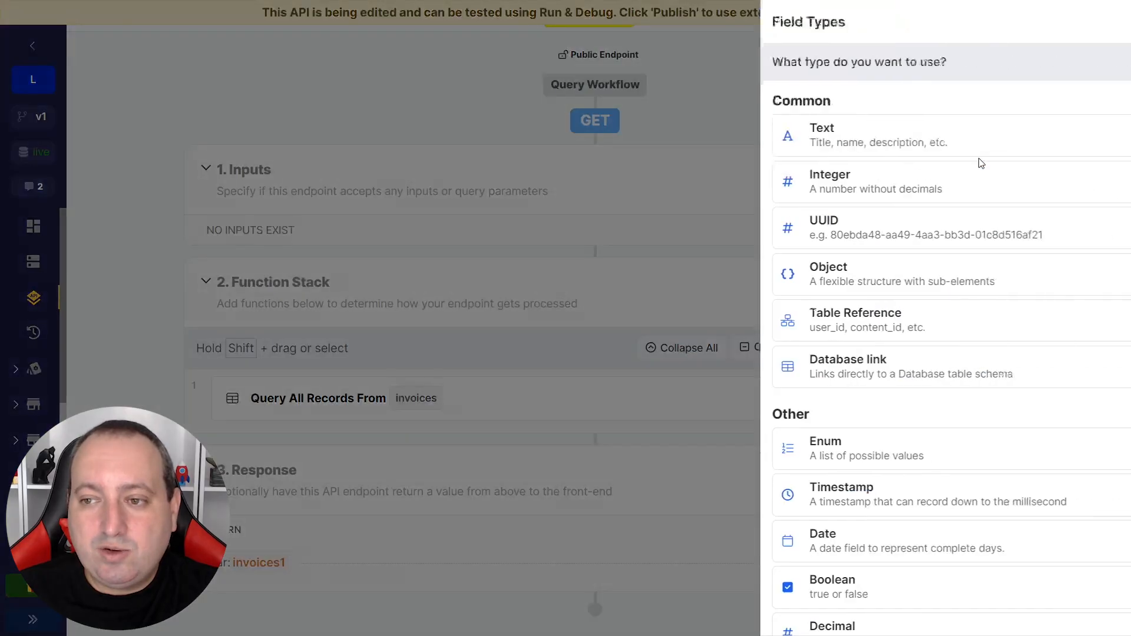
pyautogui.click(843, 141)
pyautogui.write('sortBy')
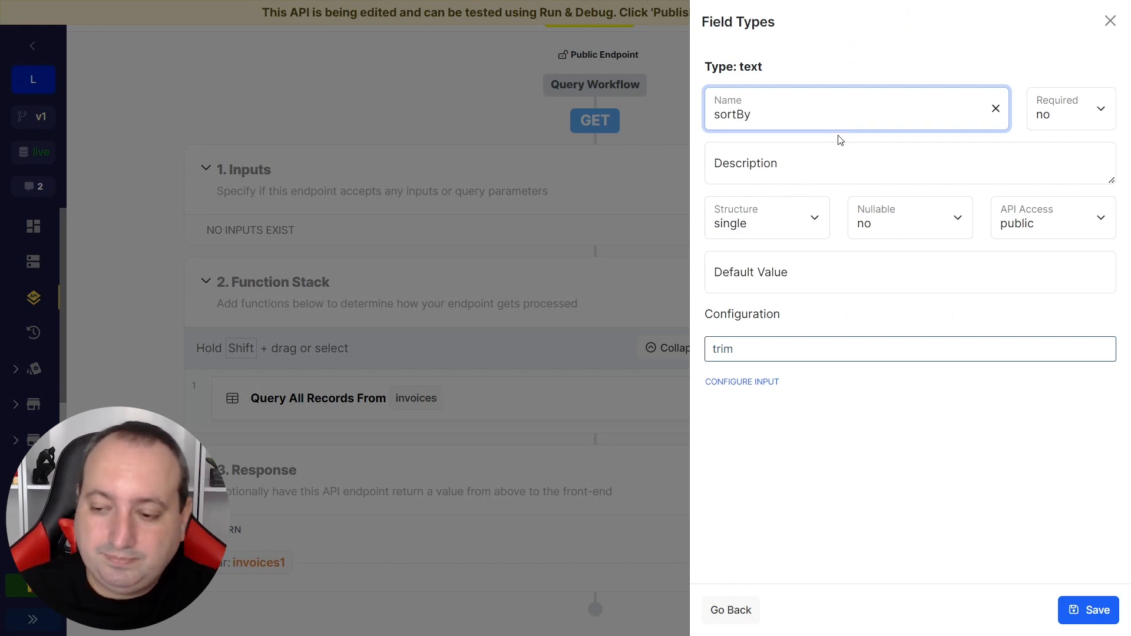
pyautogui.click(1087, 609)
# Step: Add a second text input named orderBy to the endpoint
pyautogui.click(982, 159)
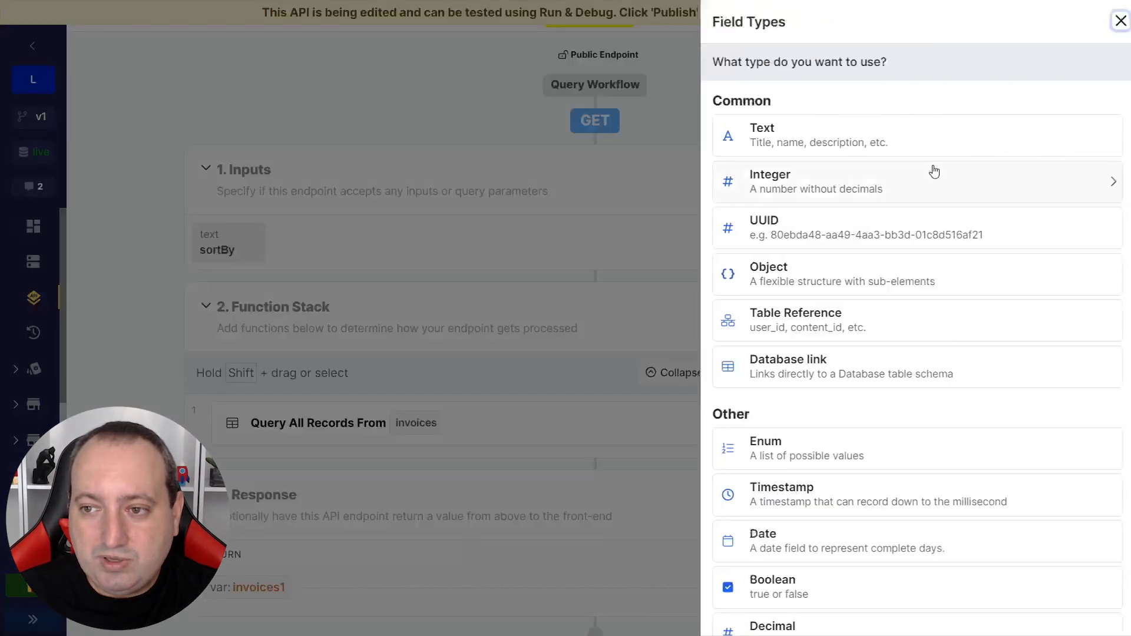
pyautogui.click(809, 139)
pyautogui.write('orderBy')
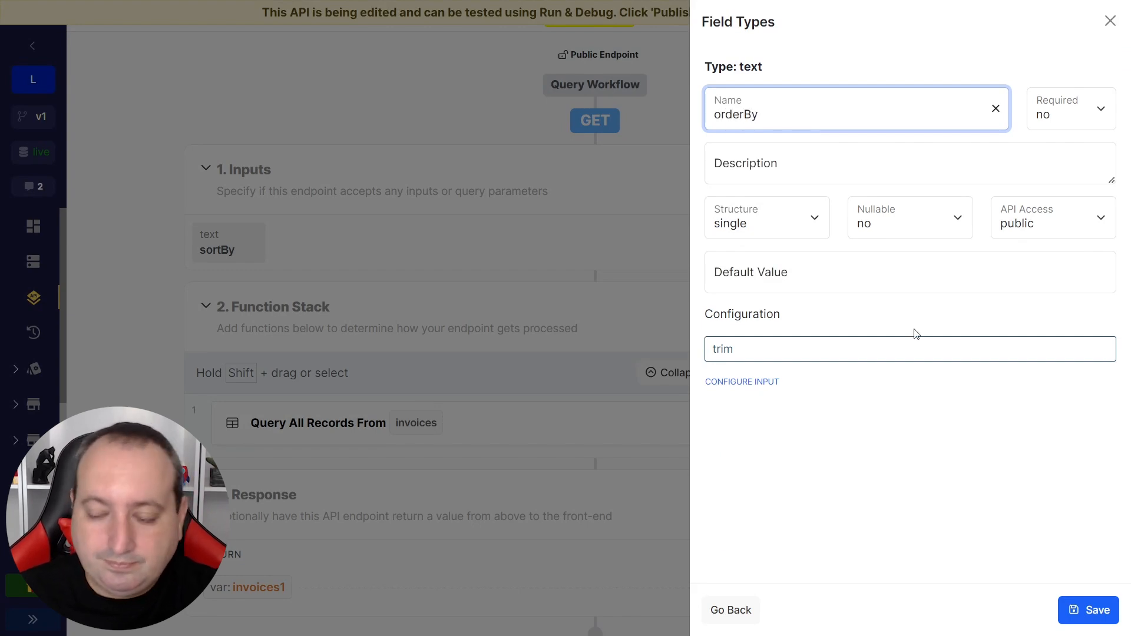
pyautogui.click(1084, 607)
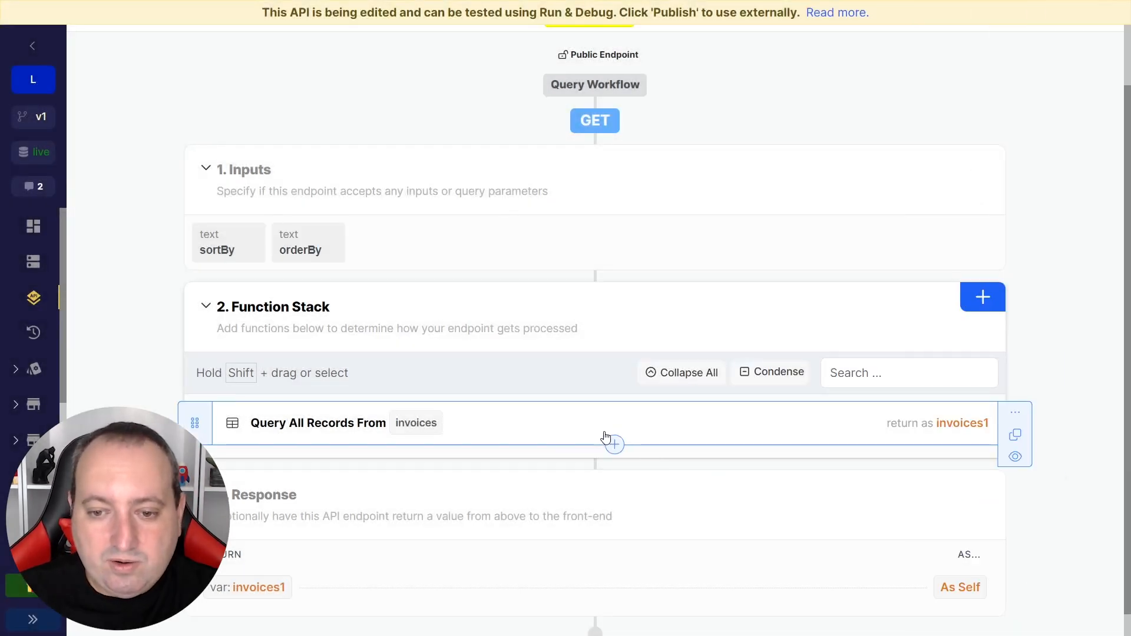
# Step: Add a Create Variable function after the invoices query and import the external sorting JSON from the Xano documentation as its value, with filters
pyautogui.click(610, 442)
pyautogui.click(669, 154)
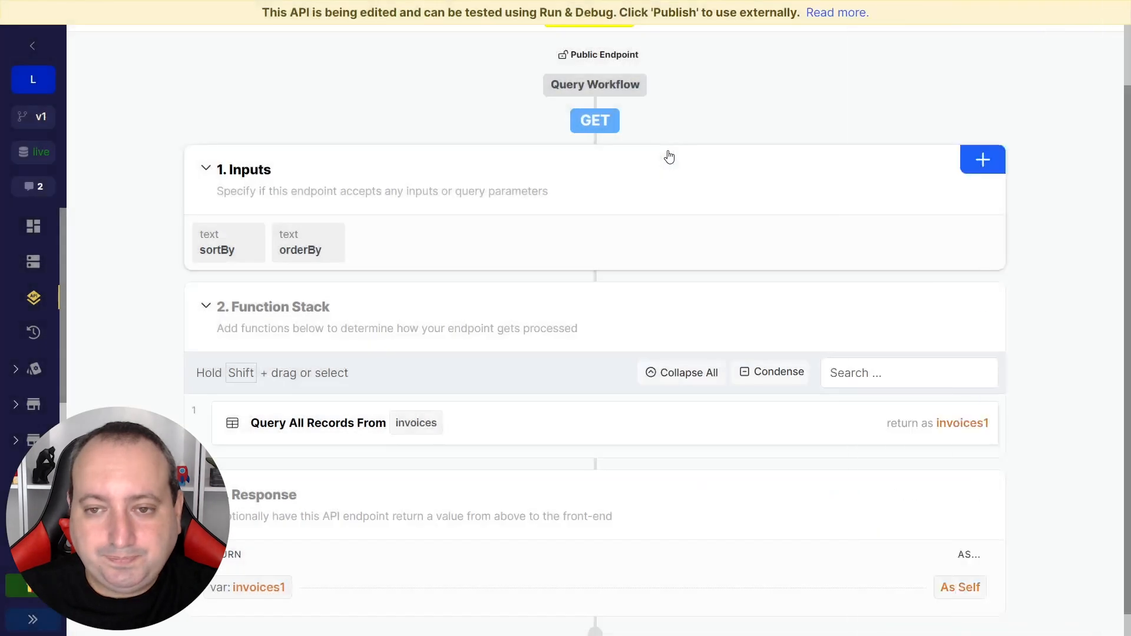
pyautogui.click(846, 194)
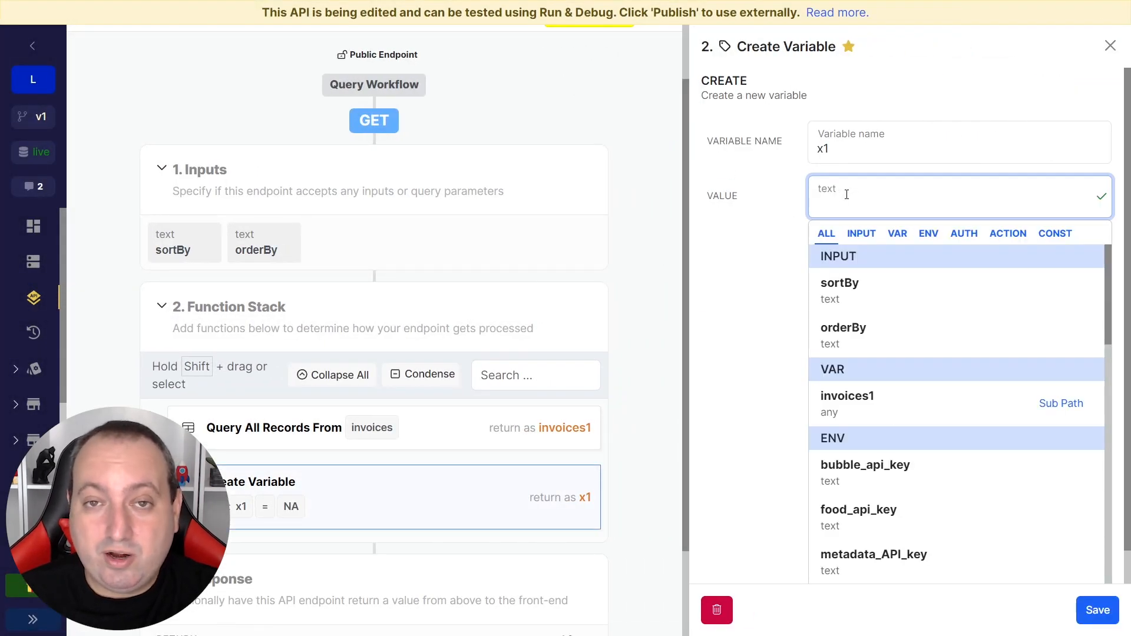
pyautogui.hotkey('ctrl', 'Tab')
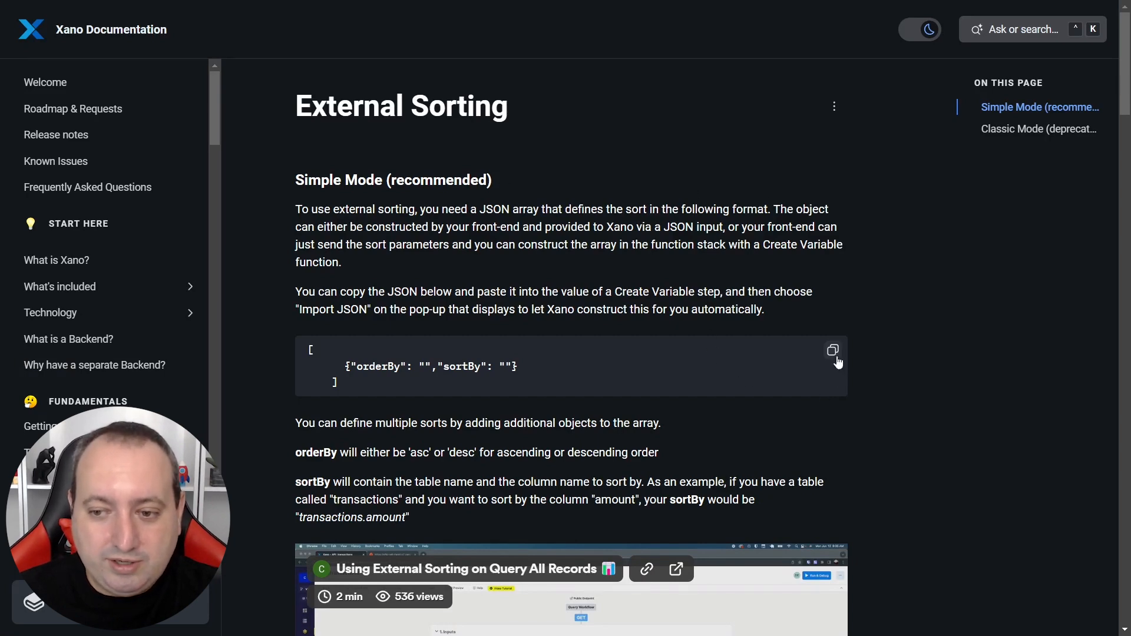
pyautogui.click(836, 358)
pyautogui.hotkey('ctrl', 'Tab')
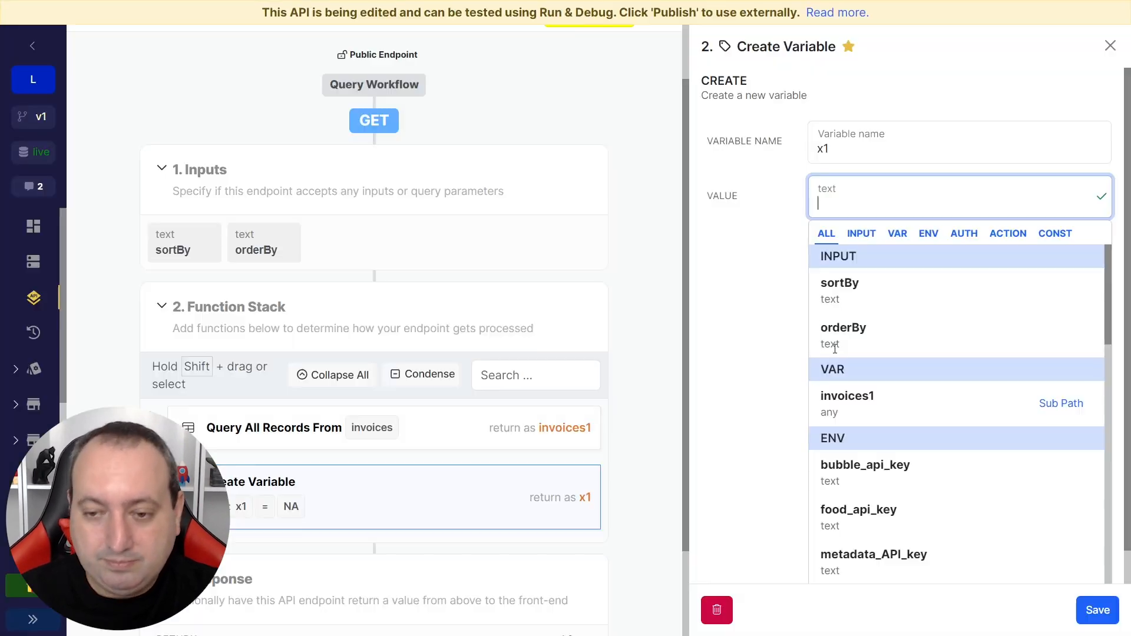
pyautogui.hotkey('ctrl', 'v')
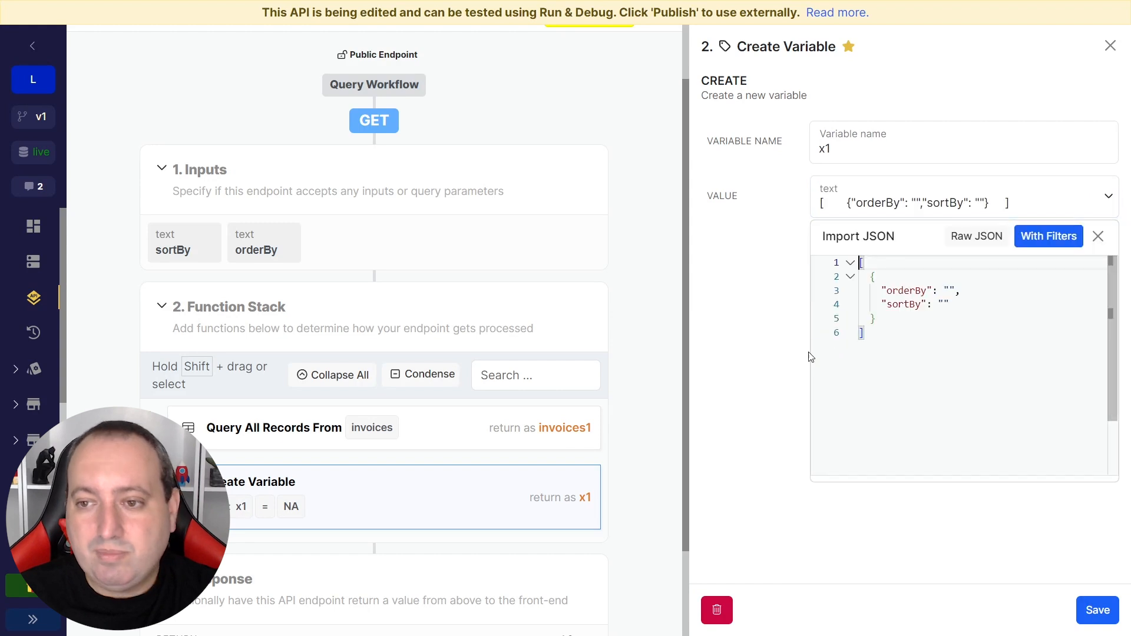
pyautogui.click(1045, 242)
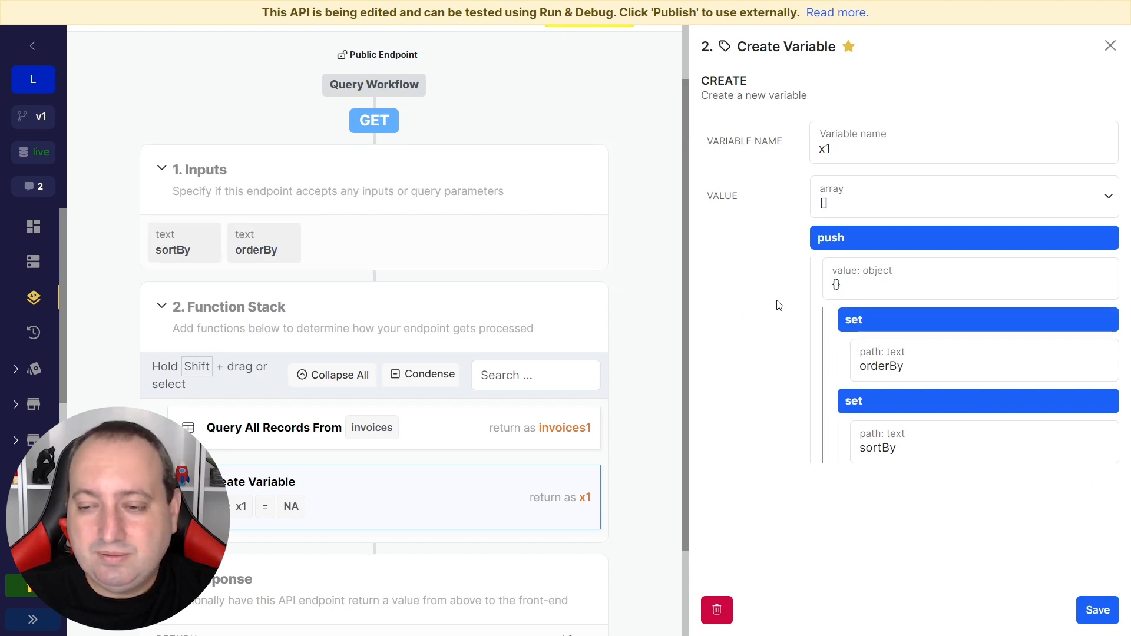
# Step: Set the value of the variable's orderBy path to the orderBy input and update the filter
pyautogui.click(854, 319)
pyautogui.scroll(-3, 822, 467)
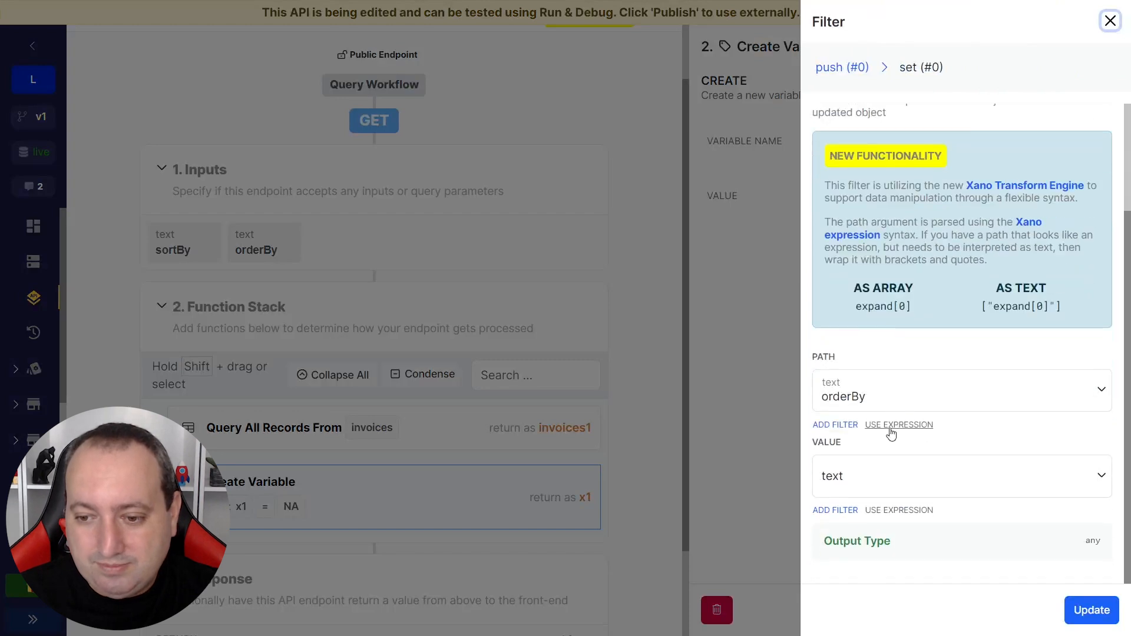
pyautogui.click(857, 469)
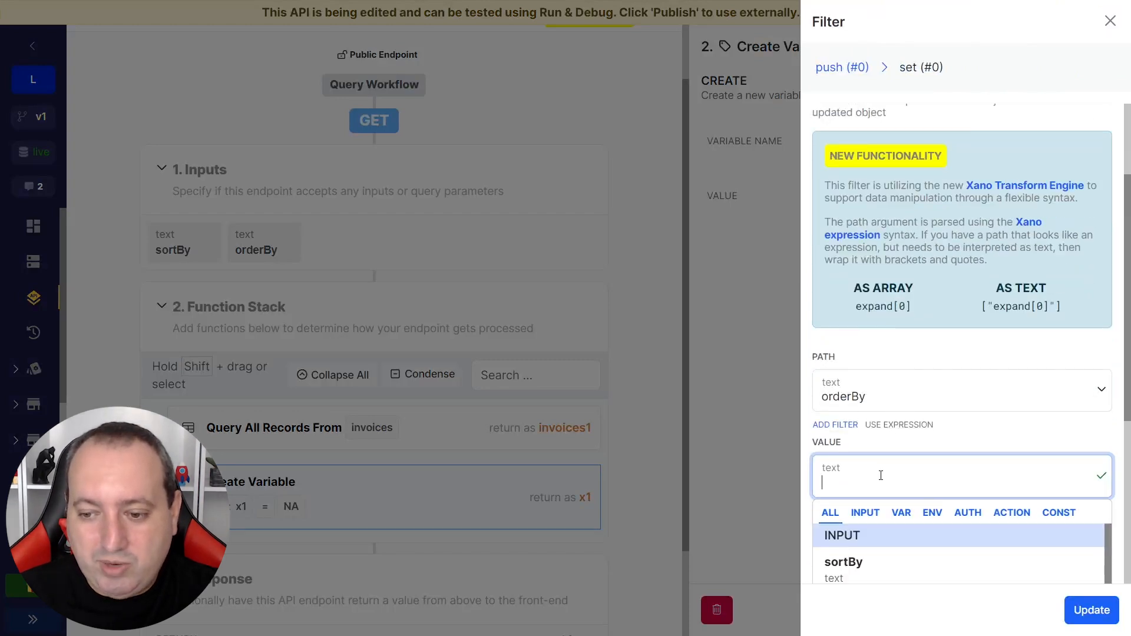
pyautogui.scroll(-1, 868, 449)
pyautogui.click(883, 557)
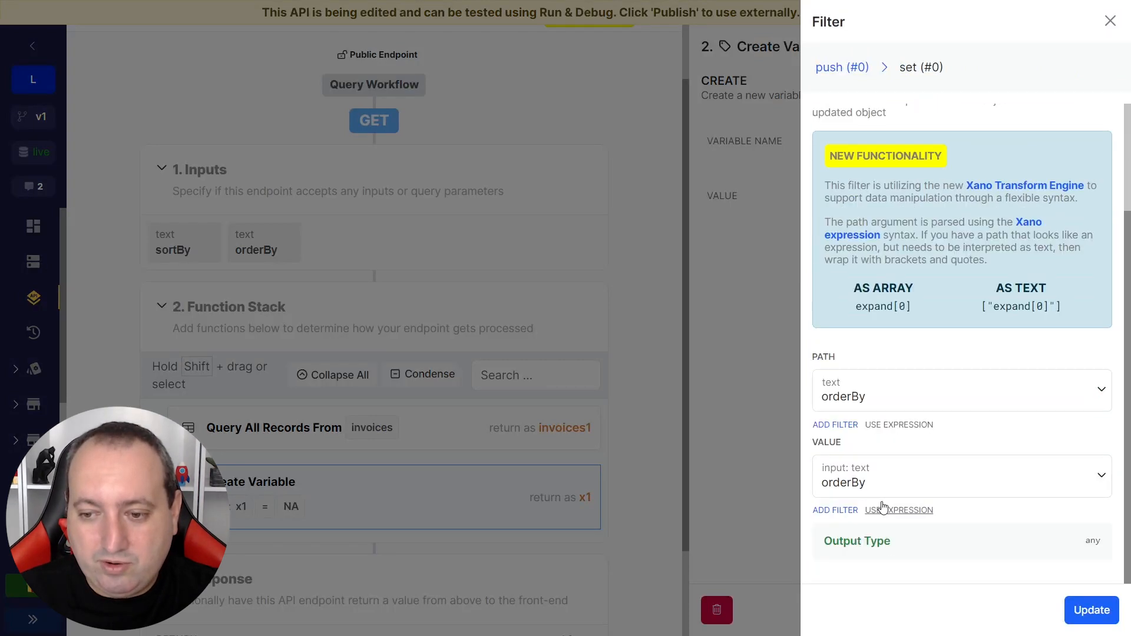
pyautogui.click(1091, 610)
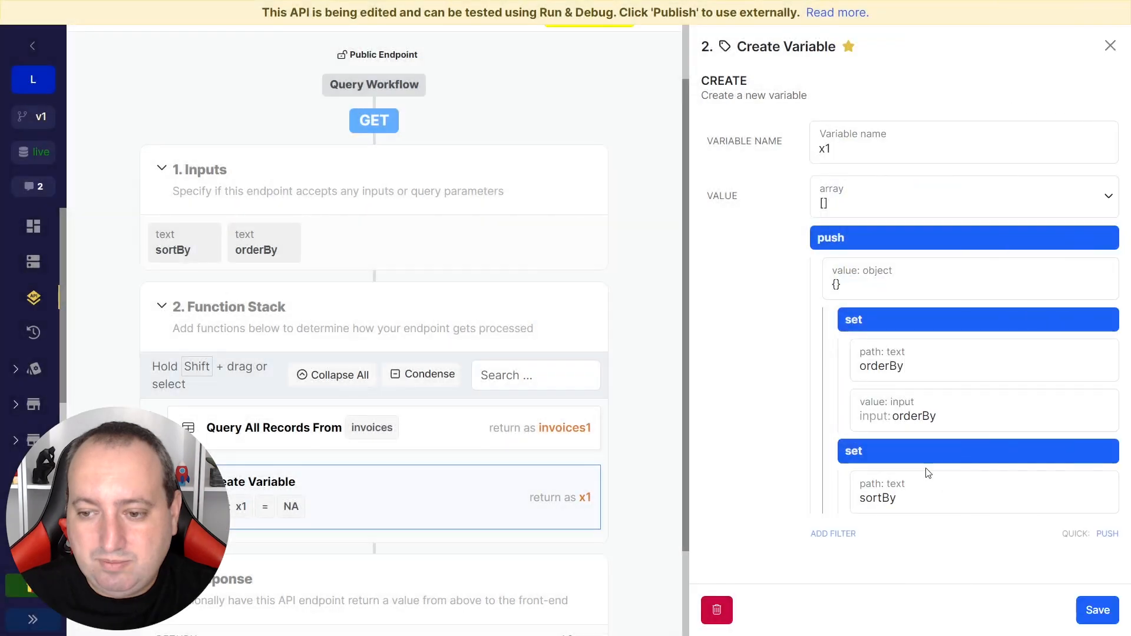
# Step: Set the value of the variable's sortBy path to the sortBy input and save the Create Variable function
pyautogui.click(900, 460)
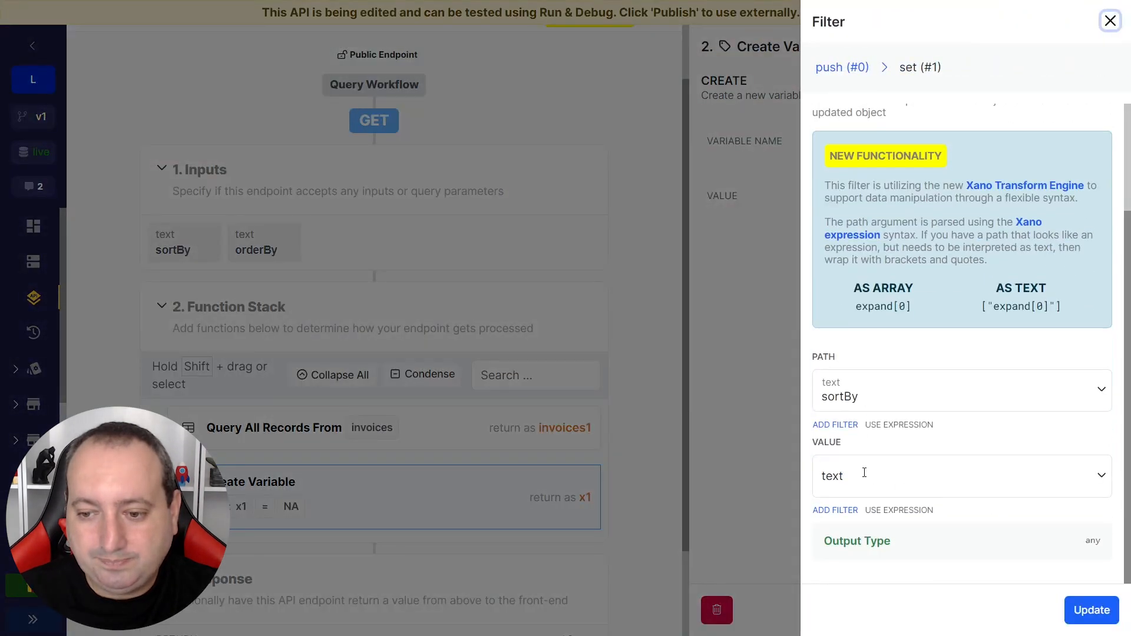
pyautogui.click(864, 472)
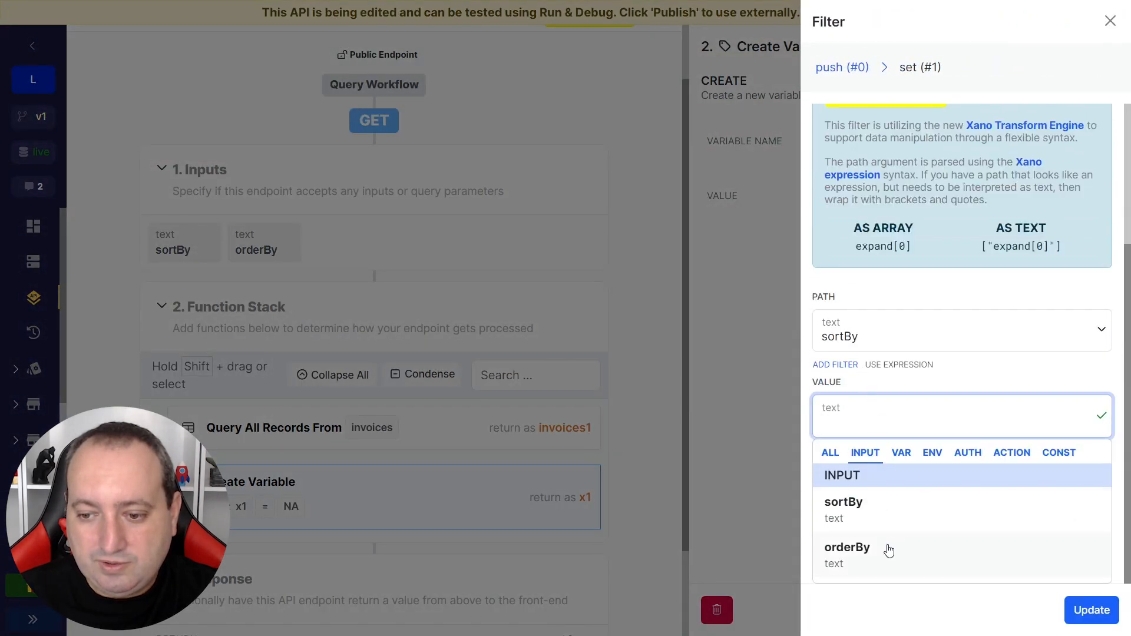
pyautogui.click(876, 502)
pyautogui.click(1087, 612)
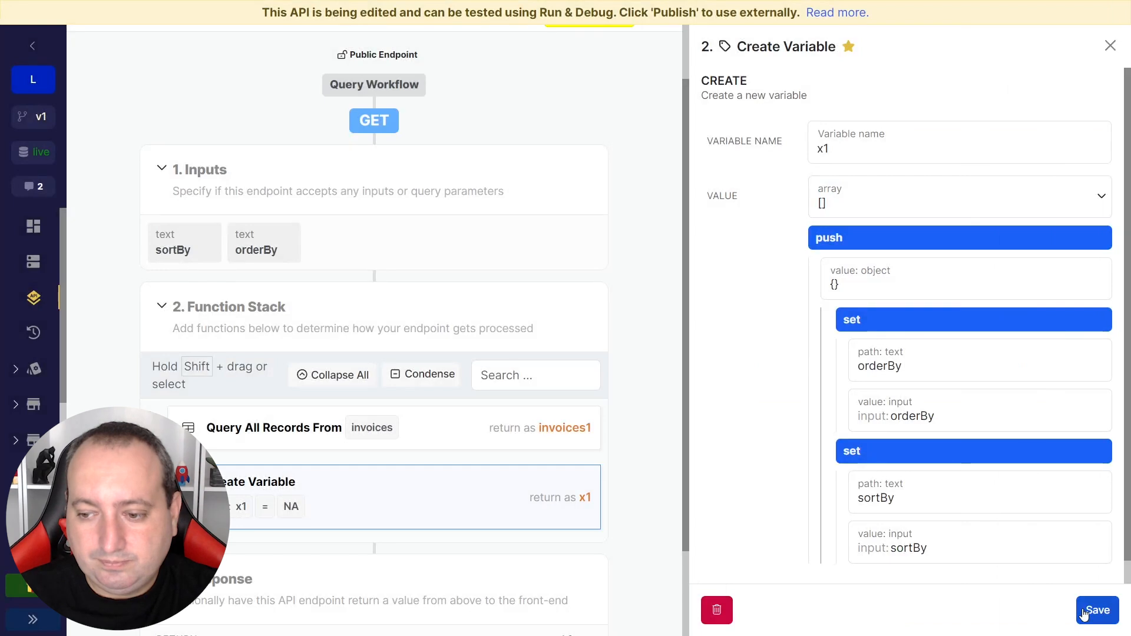
pyautogui.click(1096, 610)
# Step: Move the Create Variable function above the invoices query, rename its variable external_sorting and save it
pyautogui.moveTo(229, 497); pyautogui.dragTo(215, 420)
pyautogui.click(320, 412)
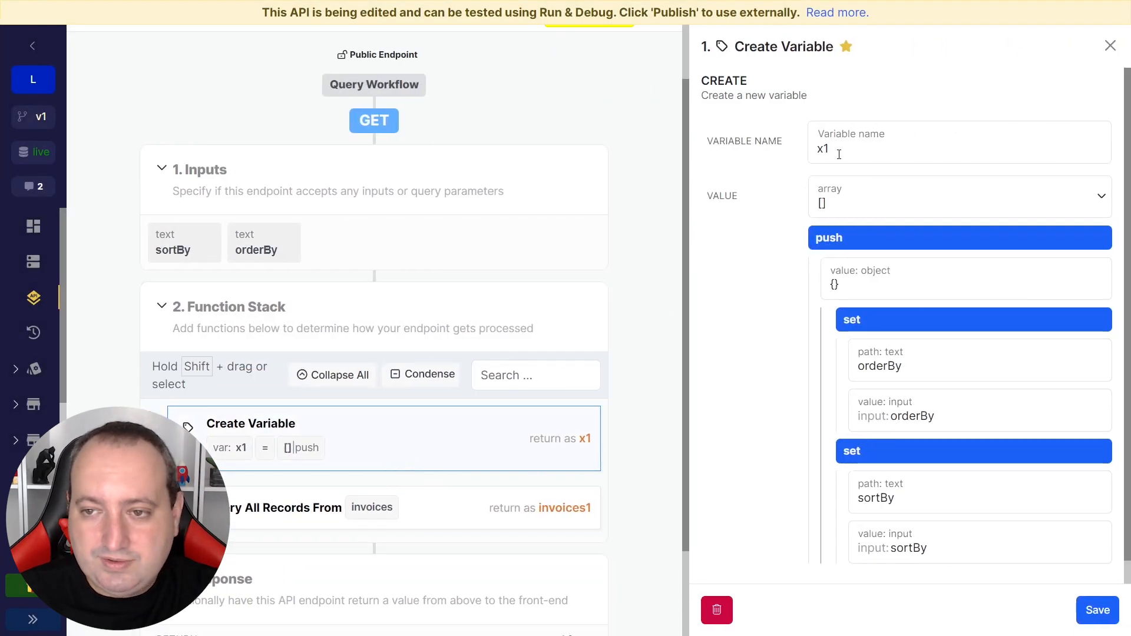
pyautogui.doubleClick(839, 155)
pyautogui.write('e')
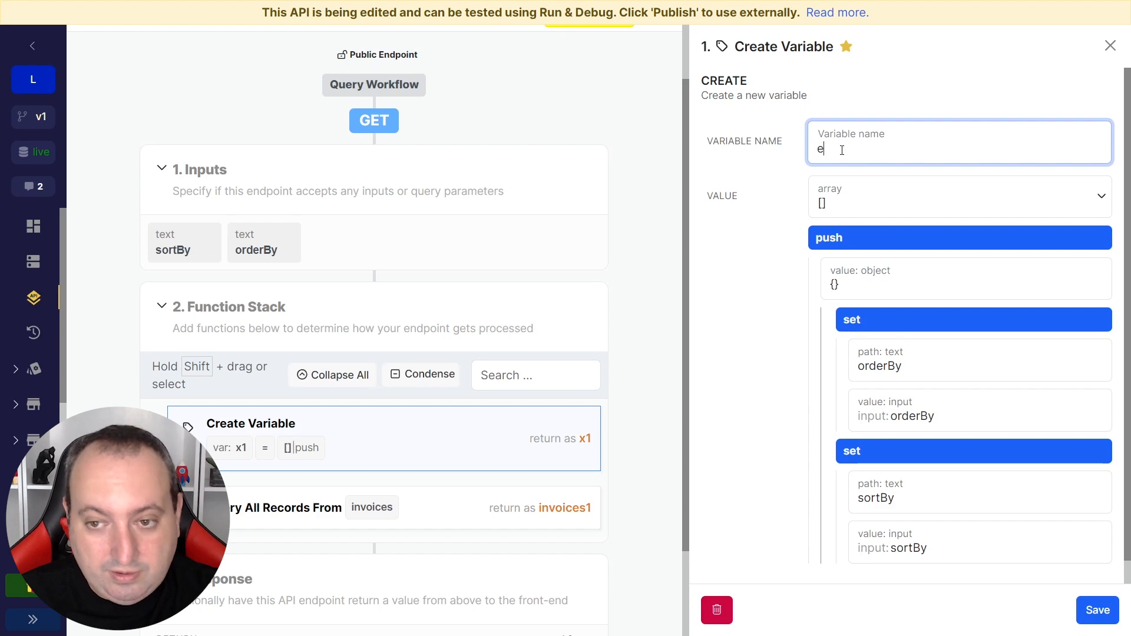
pyautogui.write('xternal')
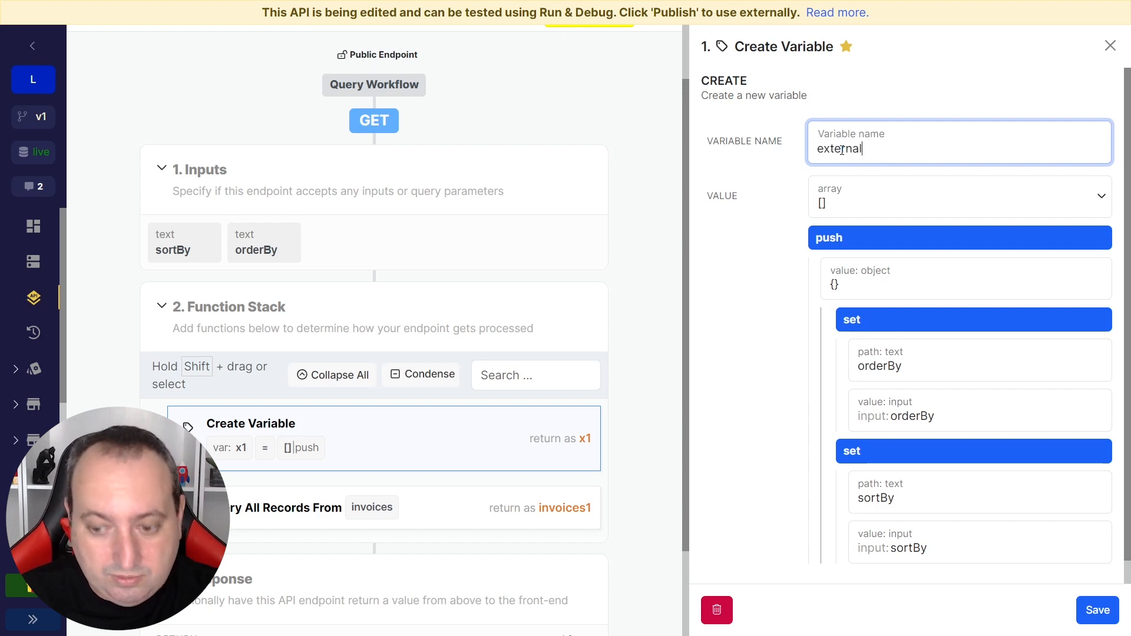
pyautogui.write('_sort')
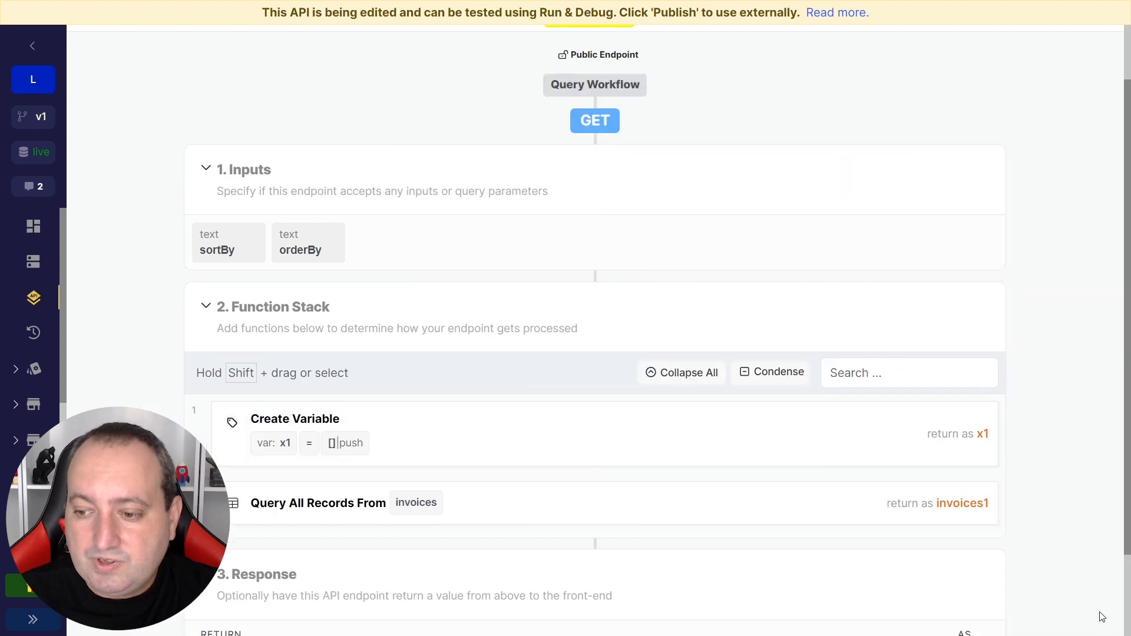
pyautogui.click(1097, 607)
# Step: Link the invoices query's external Sort override to the external_sorting variable and save the query
pyautogui.click(497, 508)
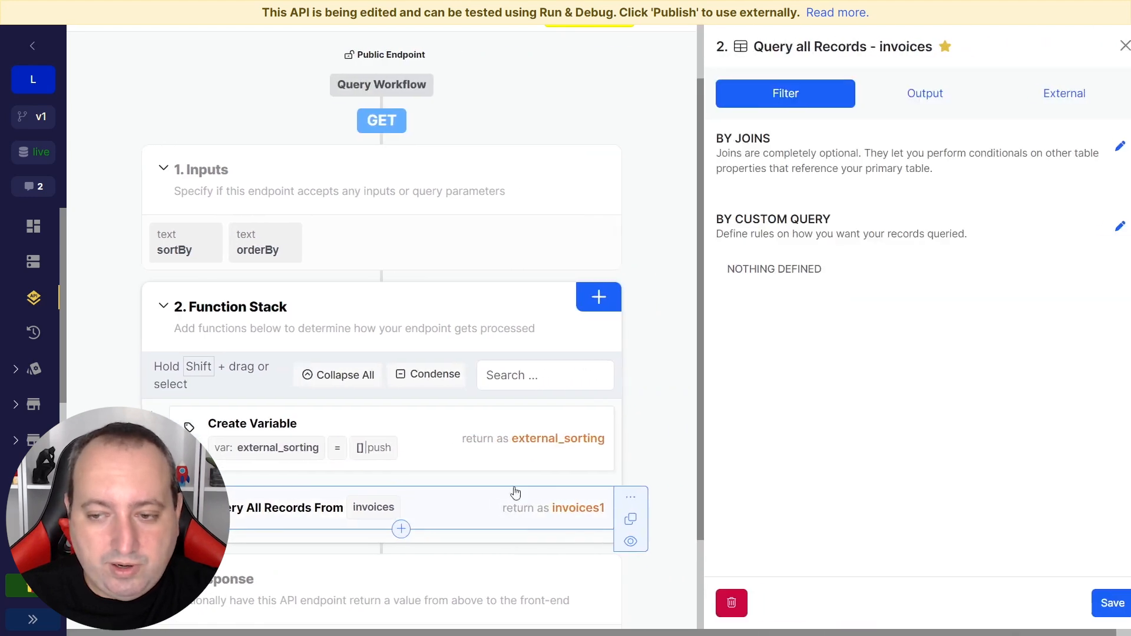
pyautogui.click(1044, 94)
pyautogui.scroll(-1, 845, 289)
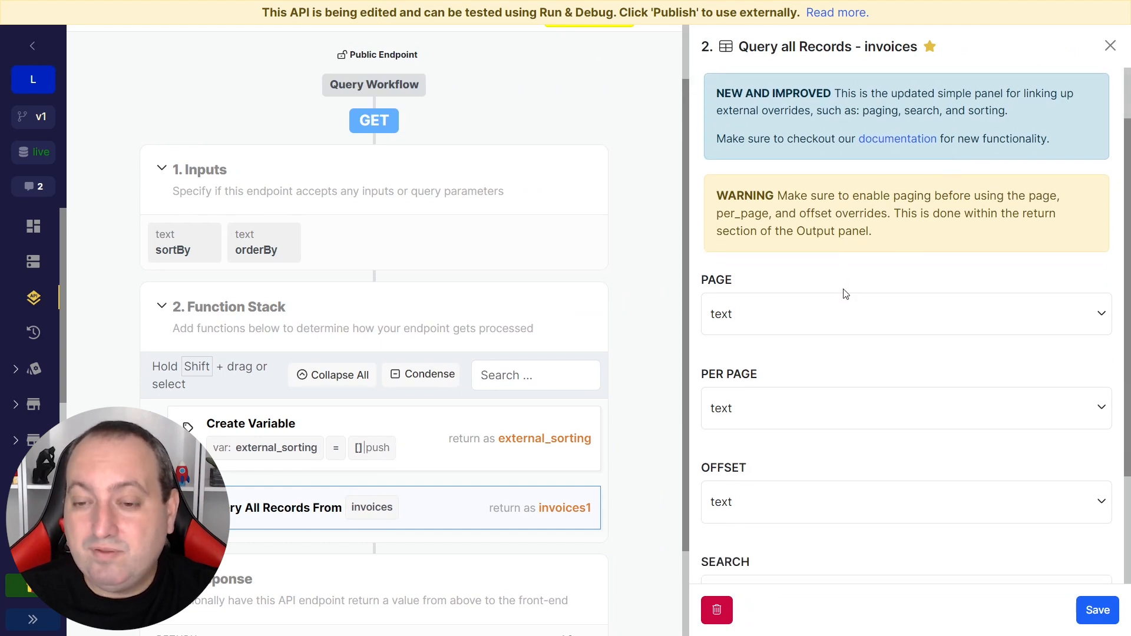
pyautogui.scroll(-2, 845, 293)
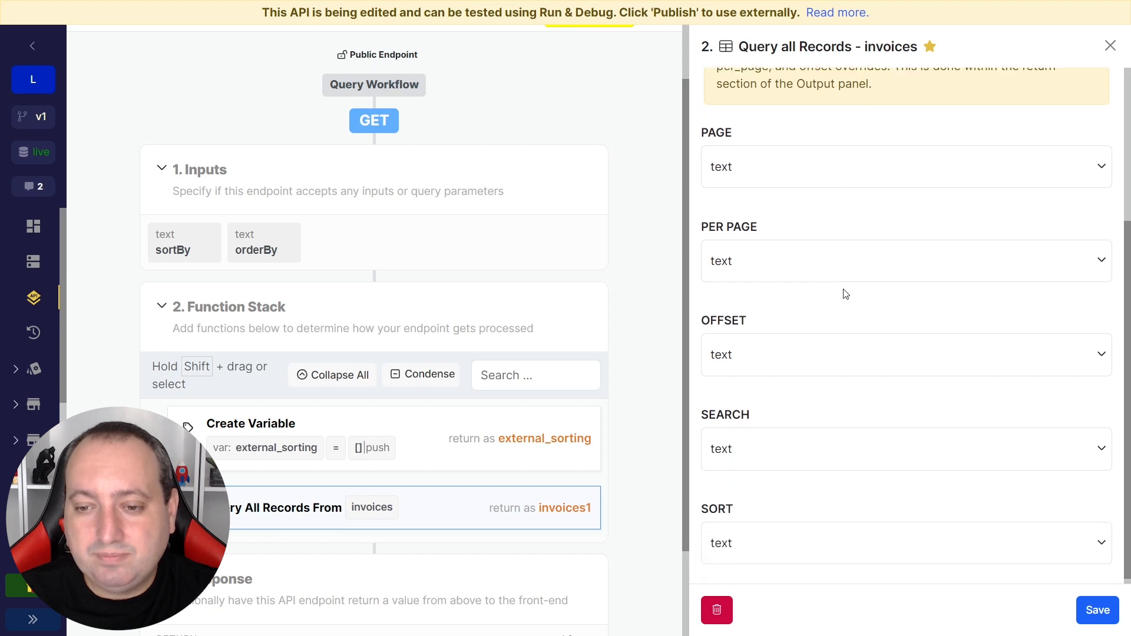
pyautogui.click(759, 525)
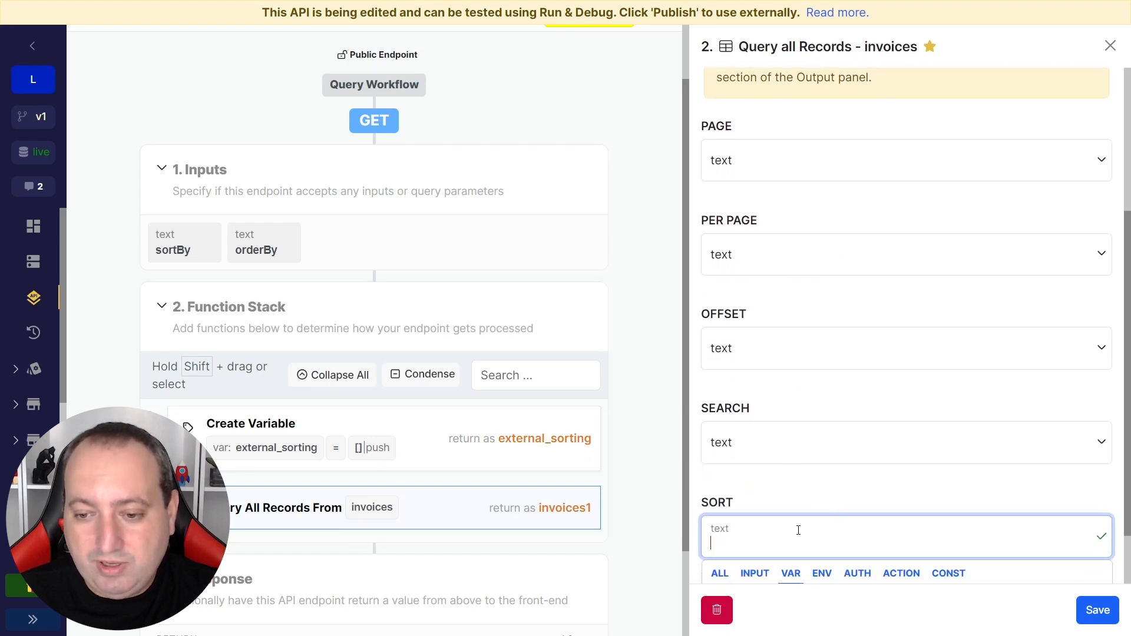
pyautogui.click(802, 584)
pyautogui.click(813, 548)
pyautogui.click(1080, 609)
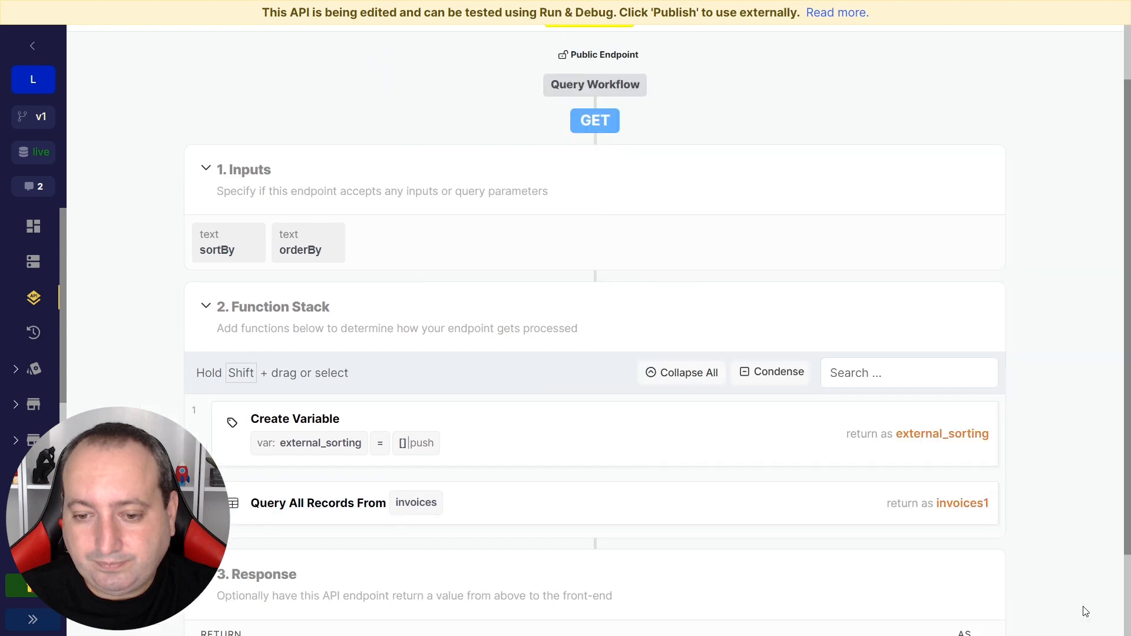
pyautogui.scroll(-2, 676, 345)
pyautogui.scroll(3, 680, 341)
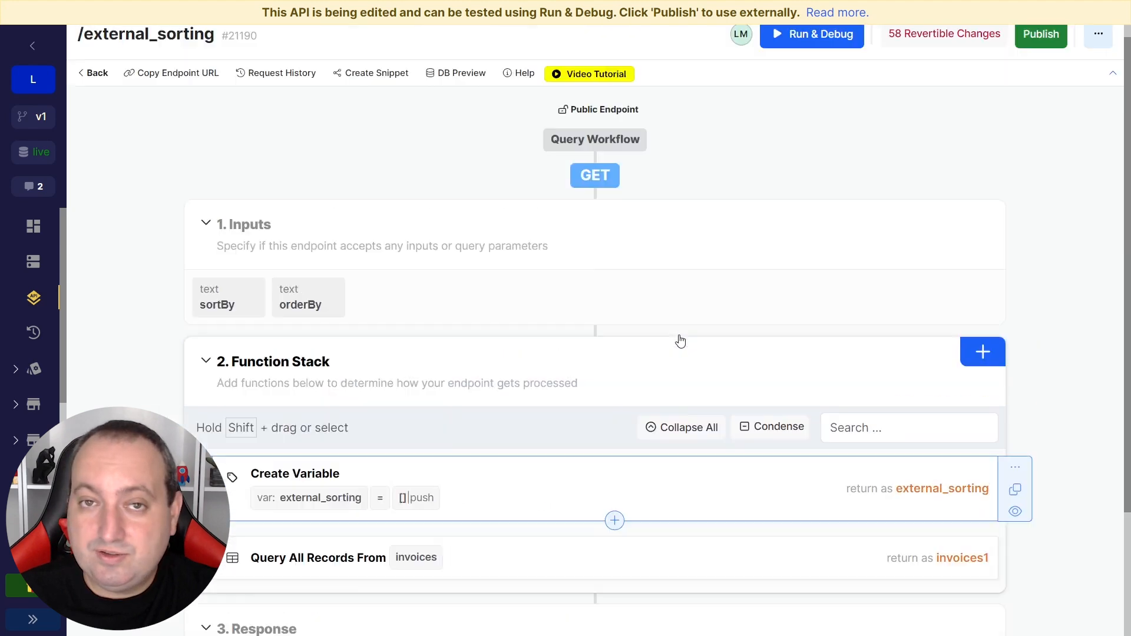
# Step: Test the endpoint with sortBy set to amount and orderBy set to asc, and check the order of the returned invoices
pyautogui.click(798, 48)
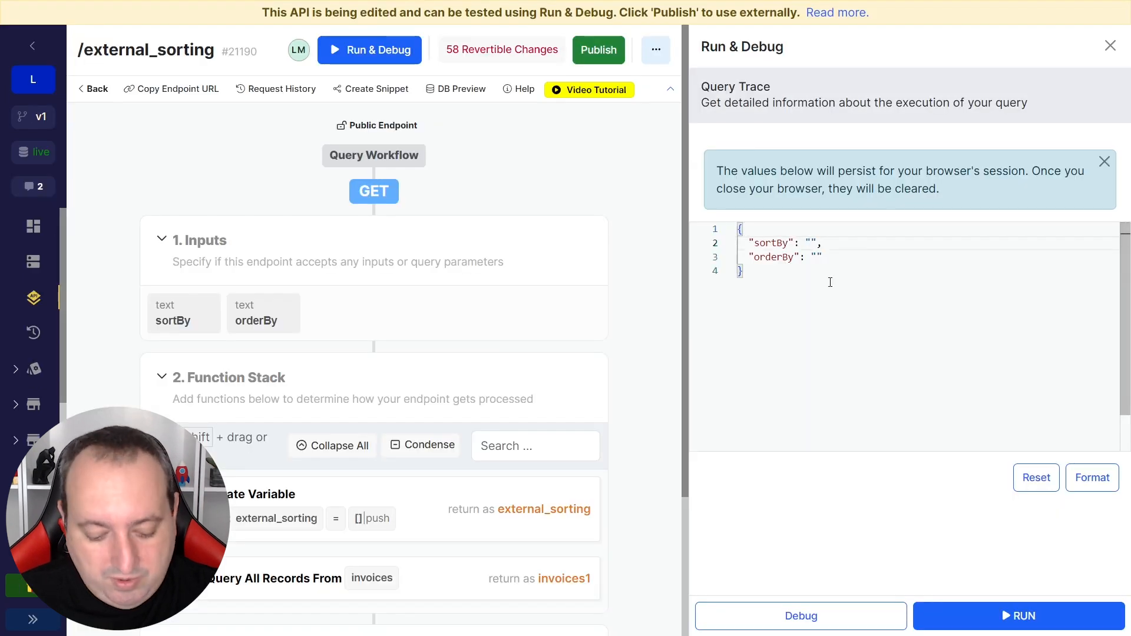
pyautogui.write('amou')
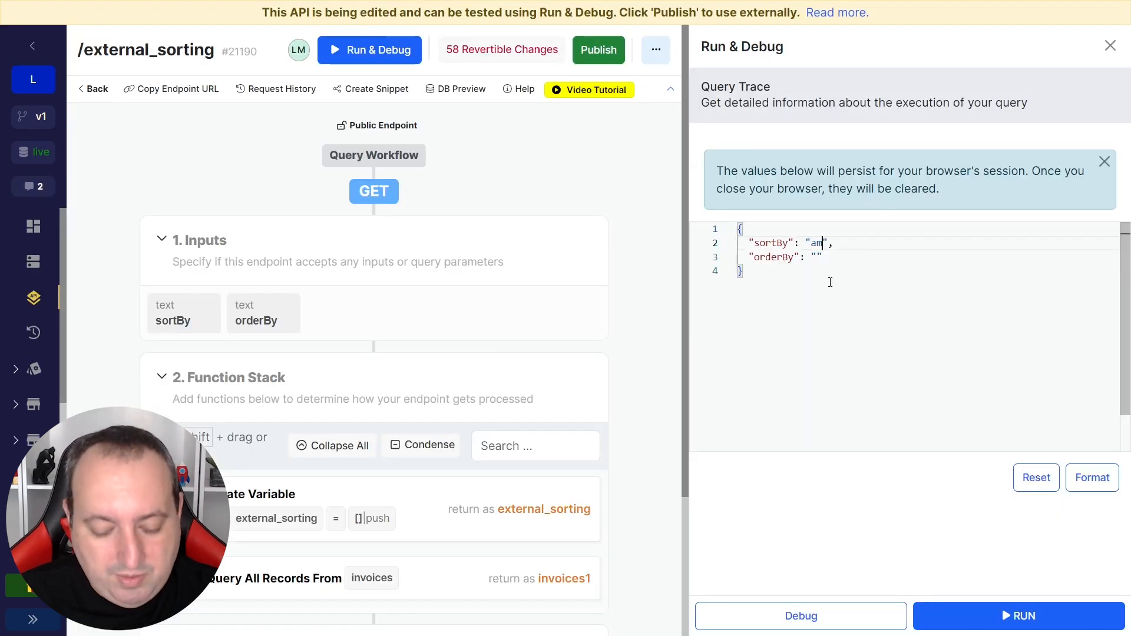
pyautogui.write('nt')
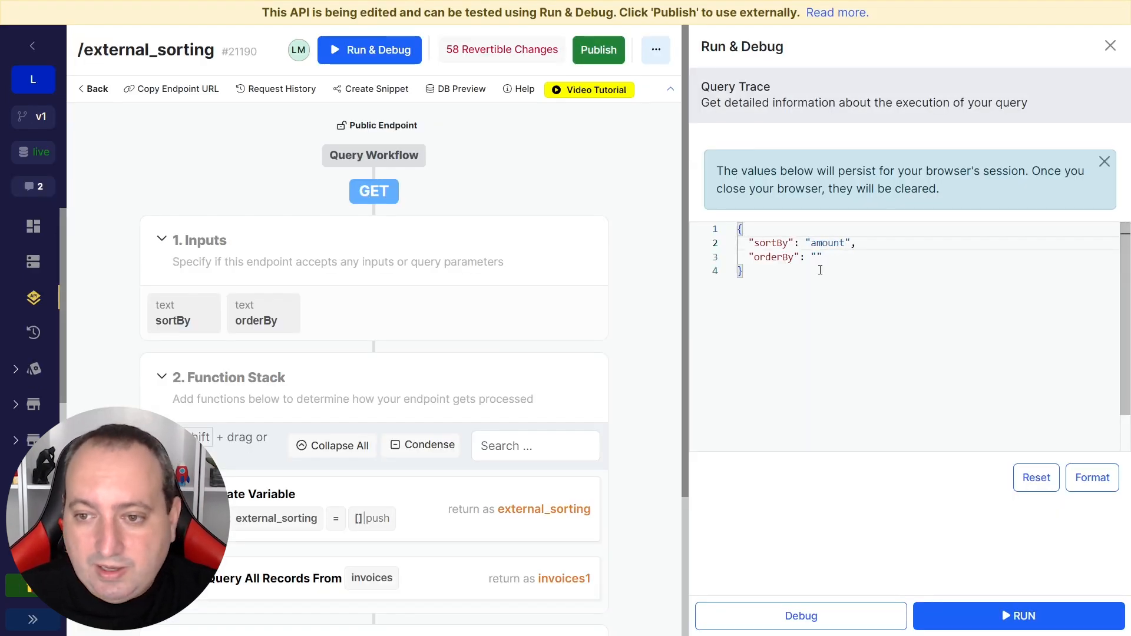
pyautogui.click(816, 257)
pyautogui.write('asc')
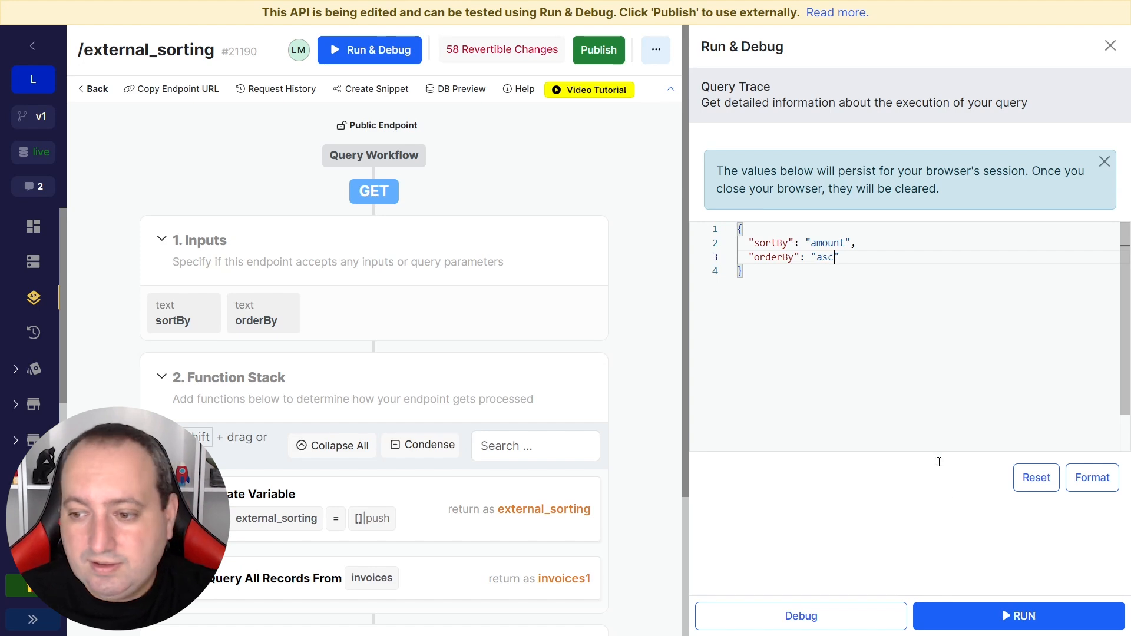
pyautogui.click(996, 608)
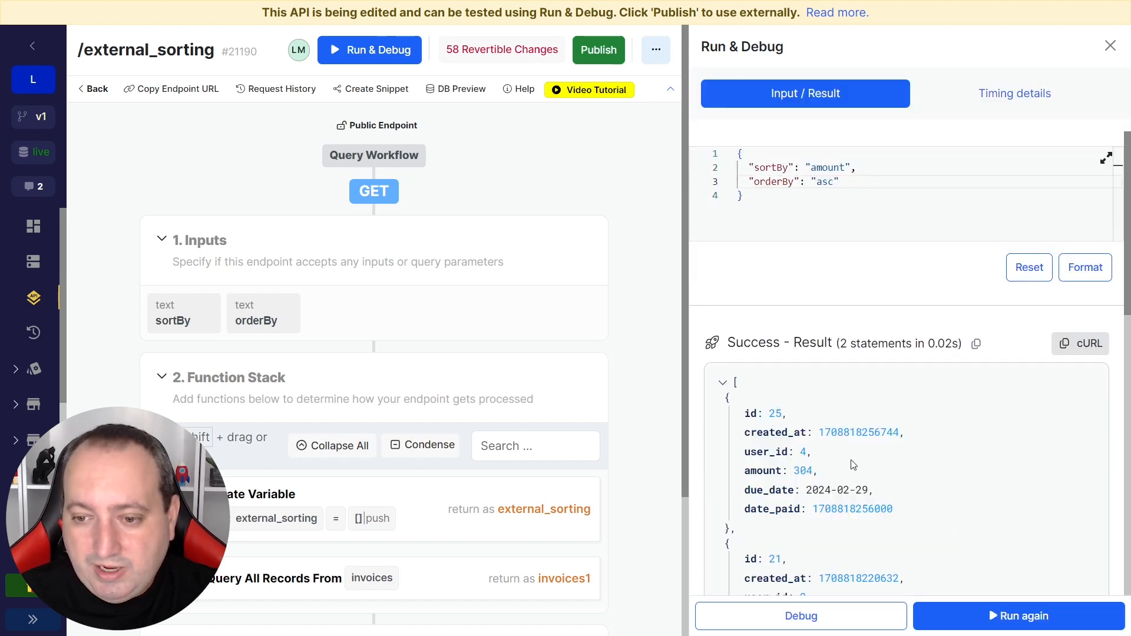
pyautogui.scroll(-5, 754, 339)
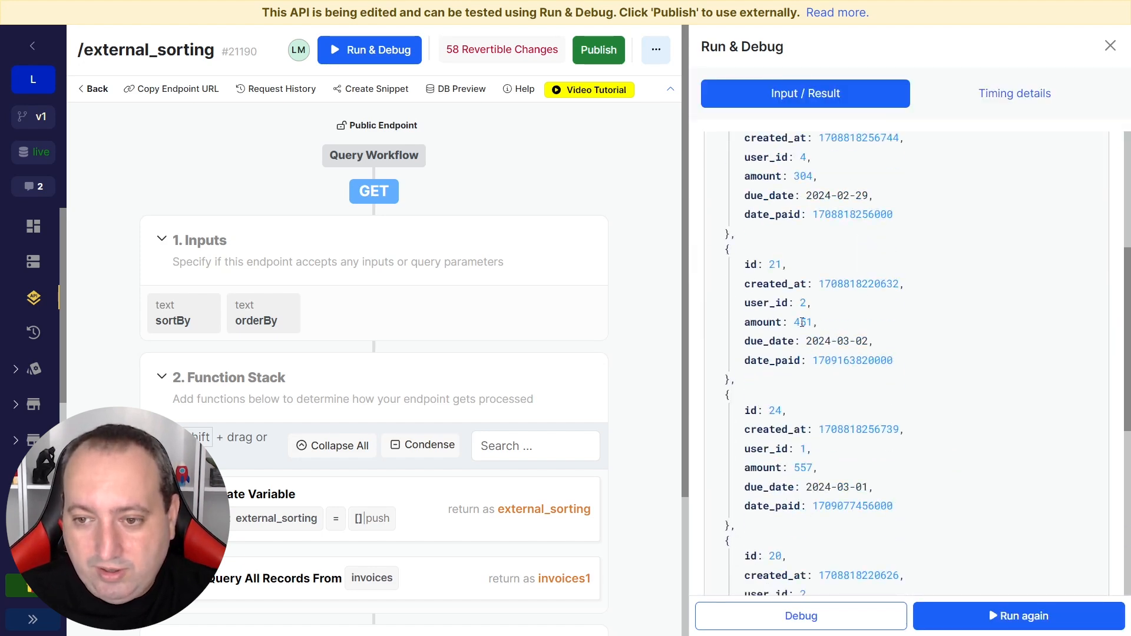
pyautogui.scroll(-4, 803, 322)
# Step: Change the test's orderBy value to desc, run the endpoint again and review the order of the invoice amounts
pyautogui.scroll(10, 794, 350)
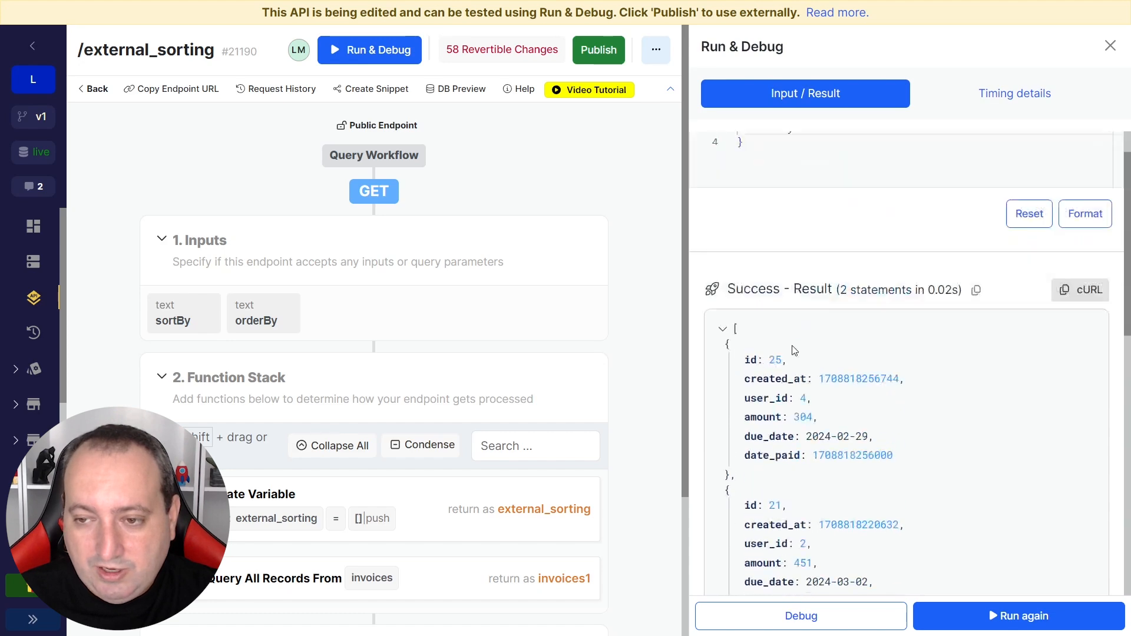
pyautogui.scroll(1, 793, 350)
pyautogui.doubleClick(830, 183)
pyautogui.write('desc')
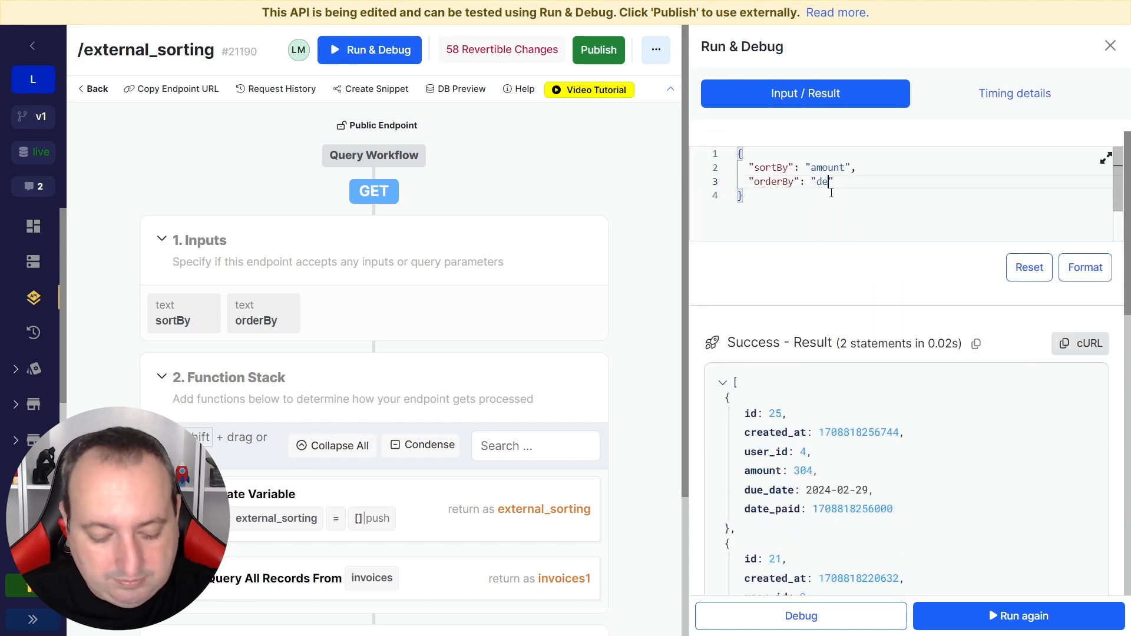
pyautogui.click(1005, 614)
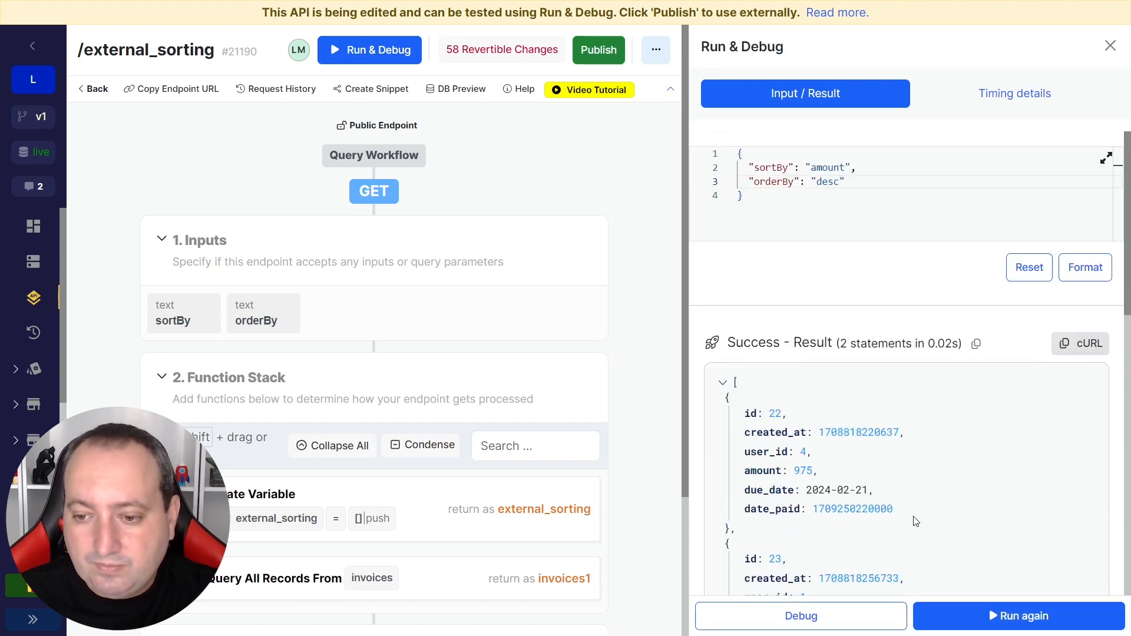
pyautogui.scroll(-3, 831, 468)
pyautogui.scroll(-6, 803, 320)
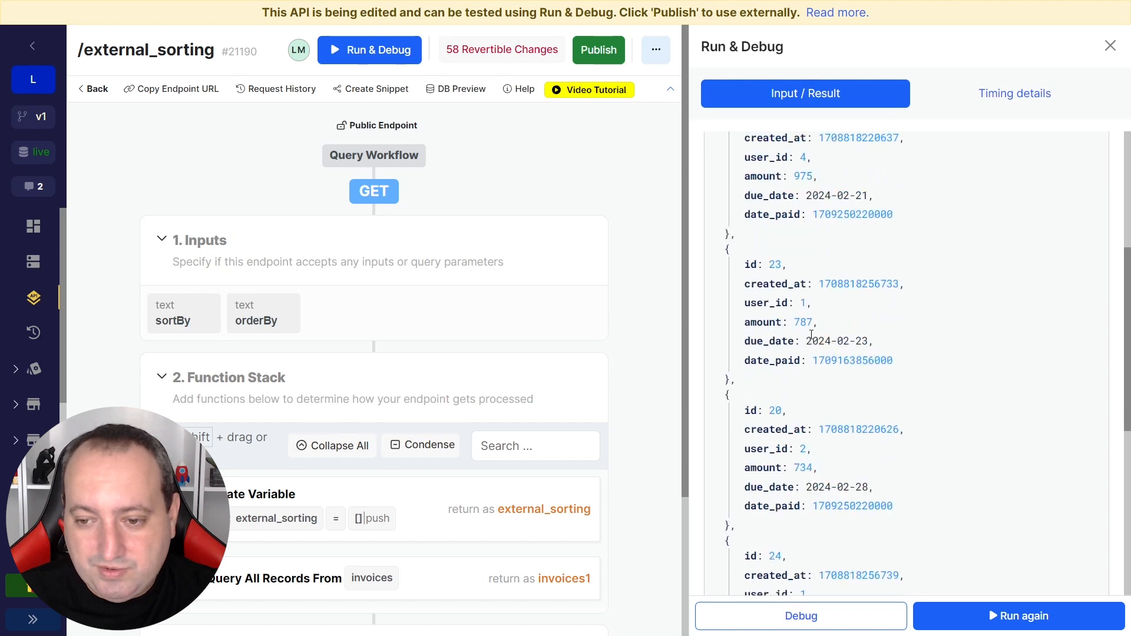
pyautogui.scroll(9, 818, 343)
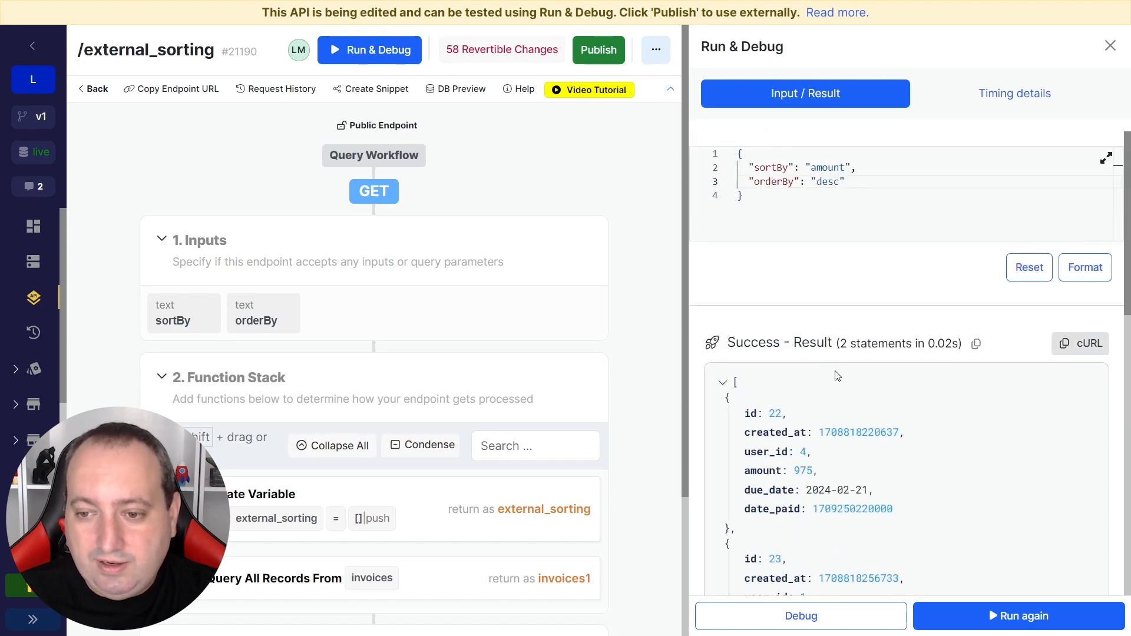
pyautogui.scroll(-3, 843, 404)
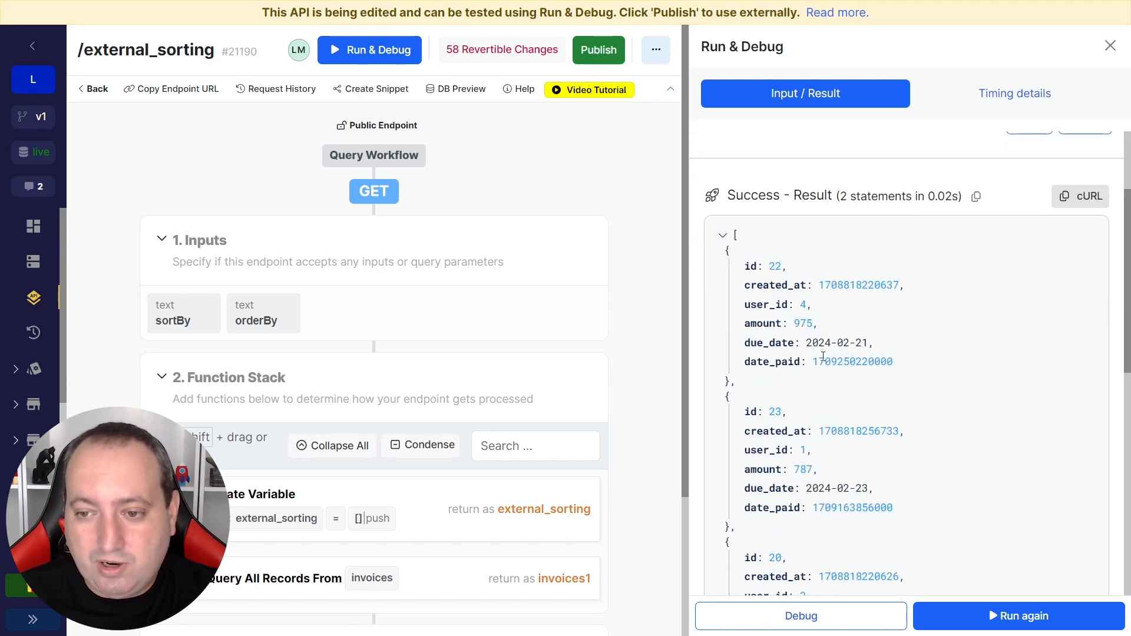
pyautogui.scroll(2, 822, 355)
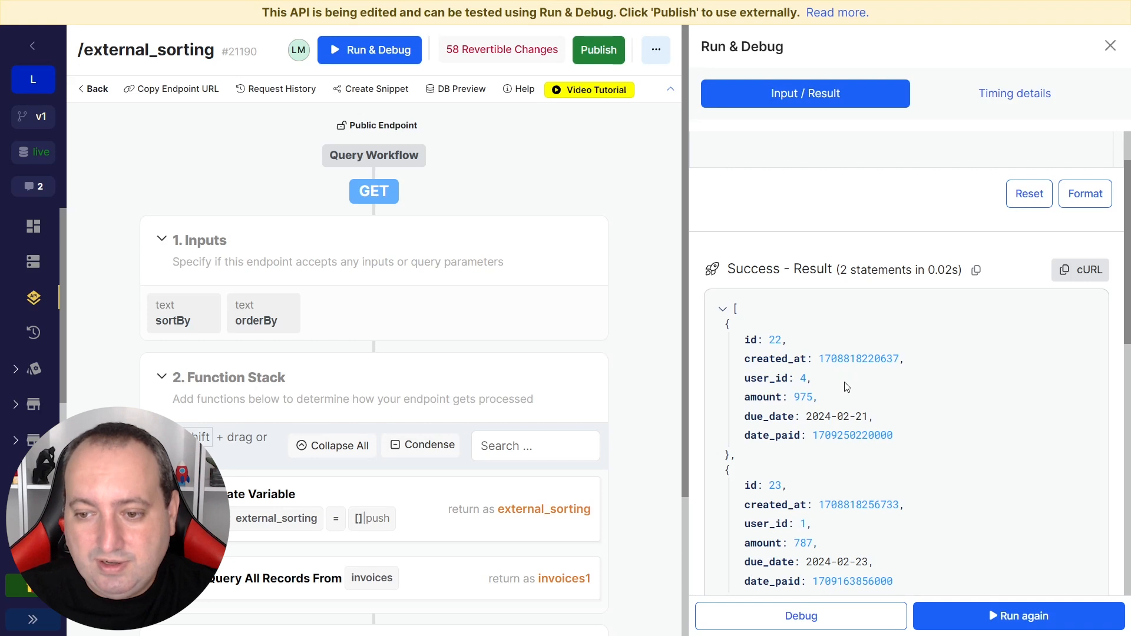
# Step: Change the test's sortBy value to due_date, rerun the endpoint and review the order of the due dates
pyautogui.scroll(2, 793, 430)
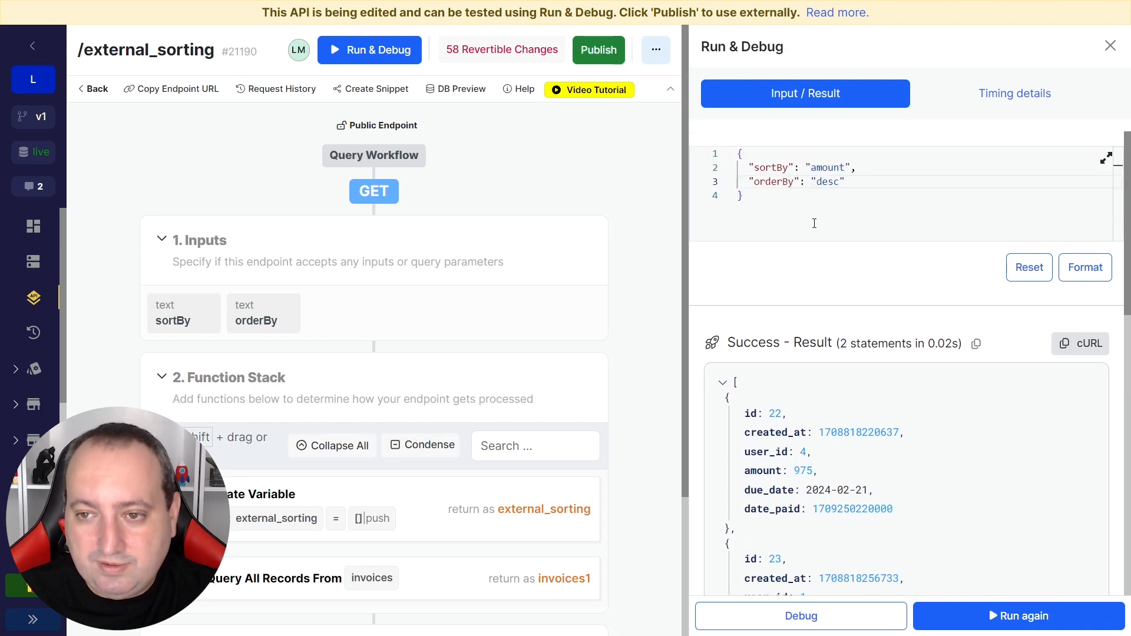
pyautogui.doubleClick(828, 168)
pyautogui.write('due')
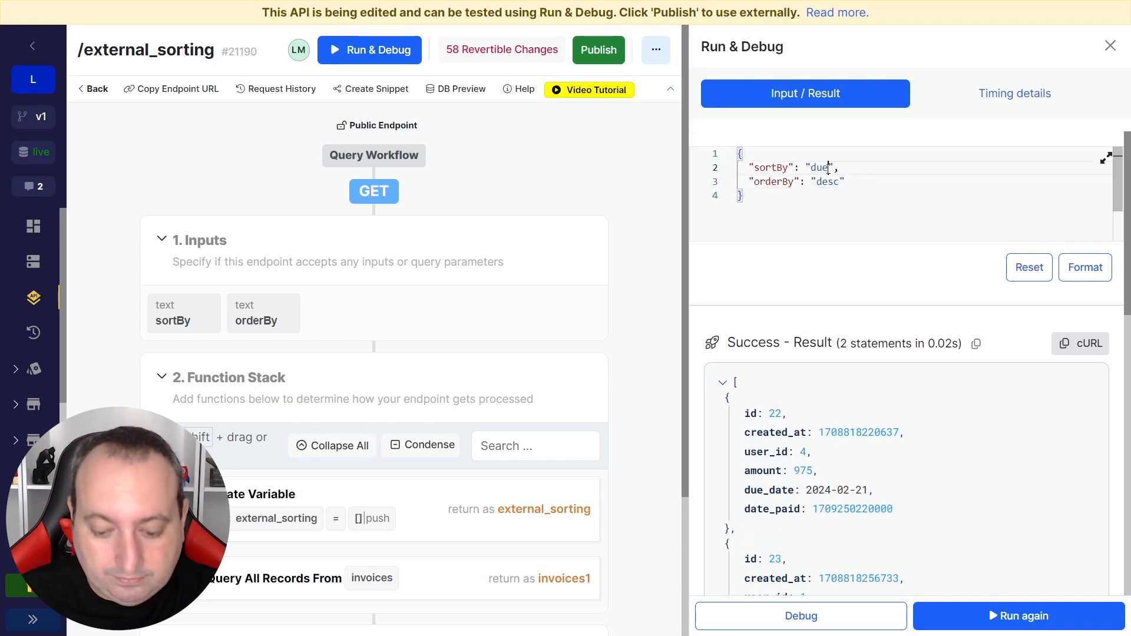
pyautogui.write('_date')
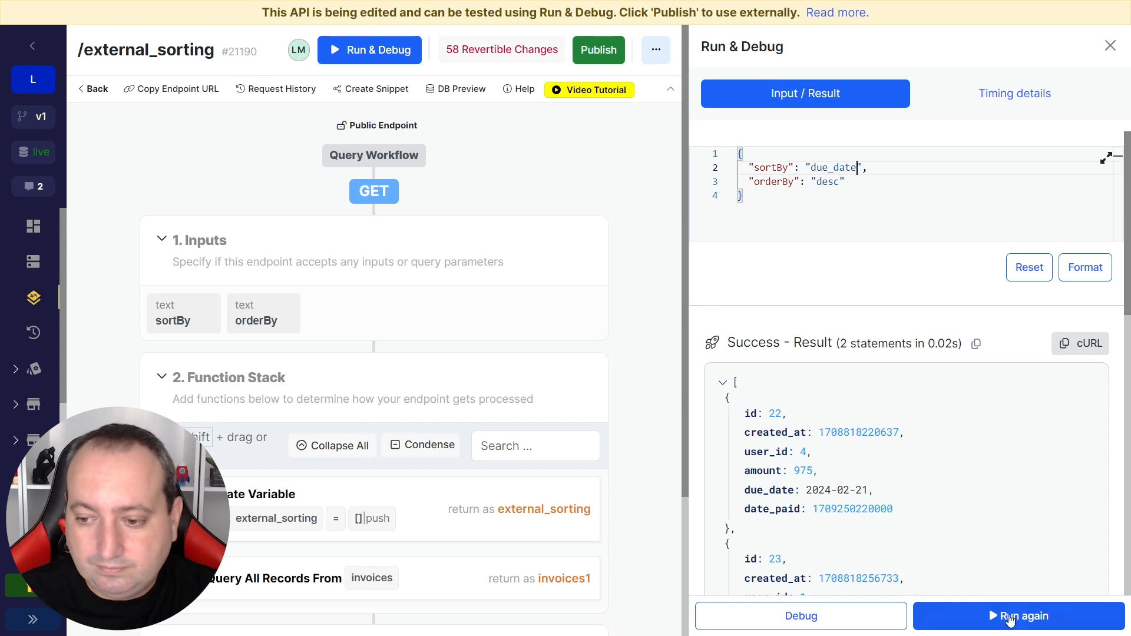
pyautogui.click(950, 616)
pyautogui.scroll(-2, 809, 438)
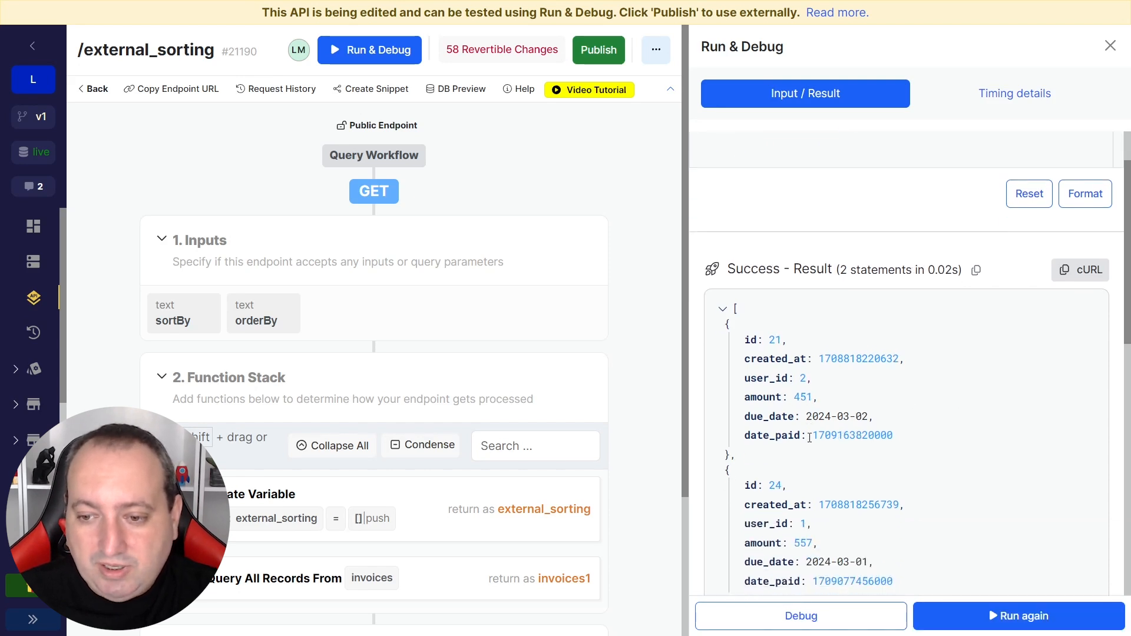
pyautogui.scroll(-2, 824, 412)
pyautogui.scroll(-5, 850, 384)
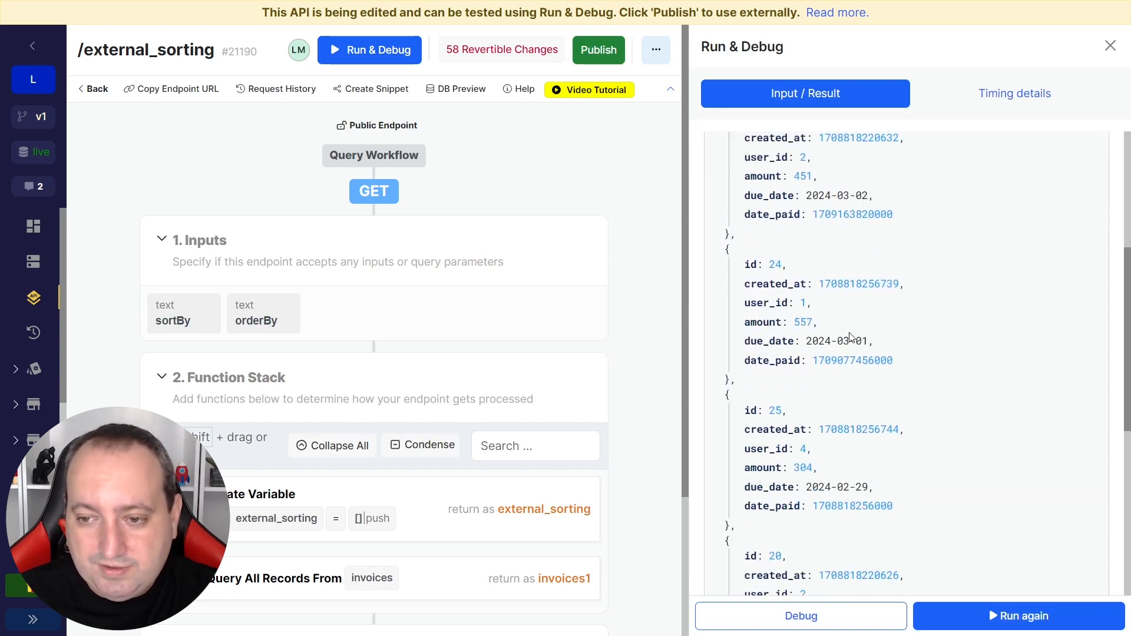
pyautogui.scroll(-3, 852, 343)
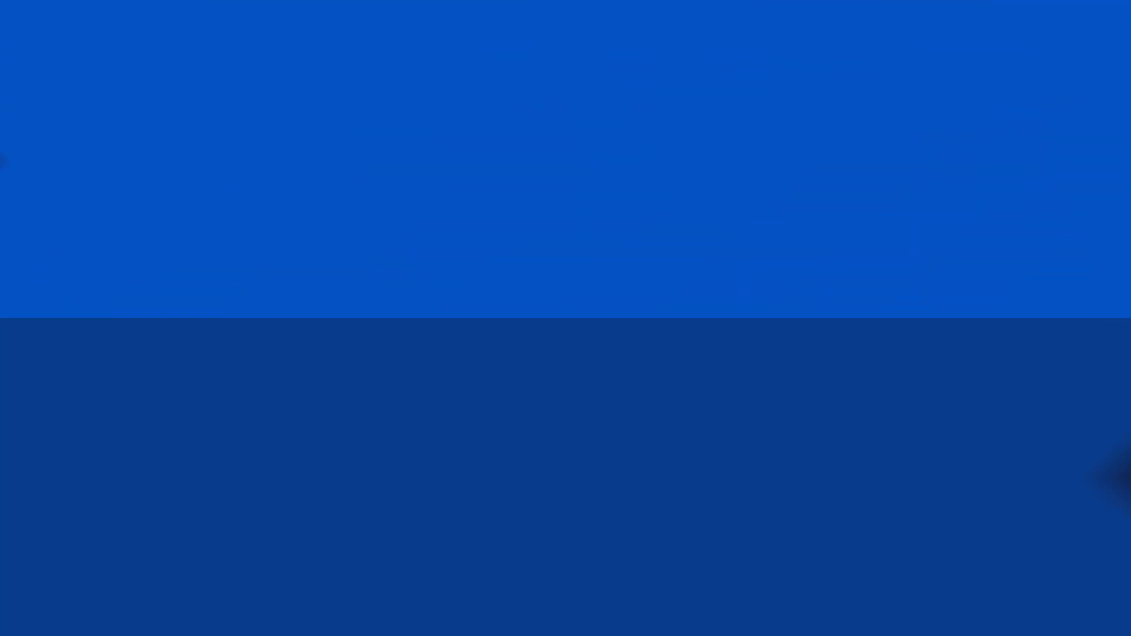